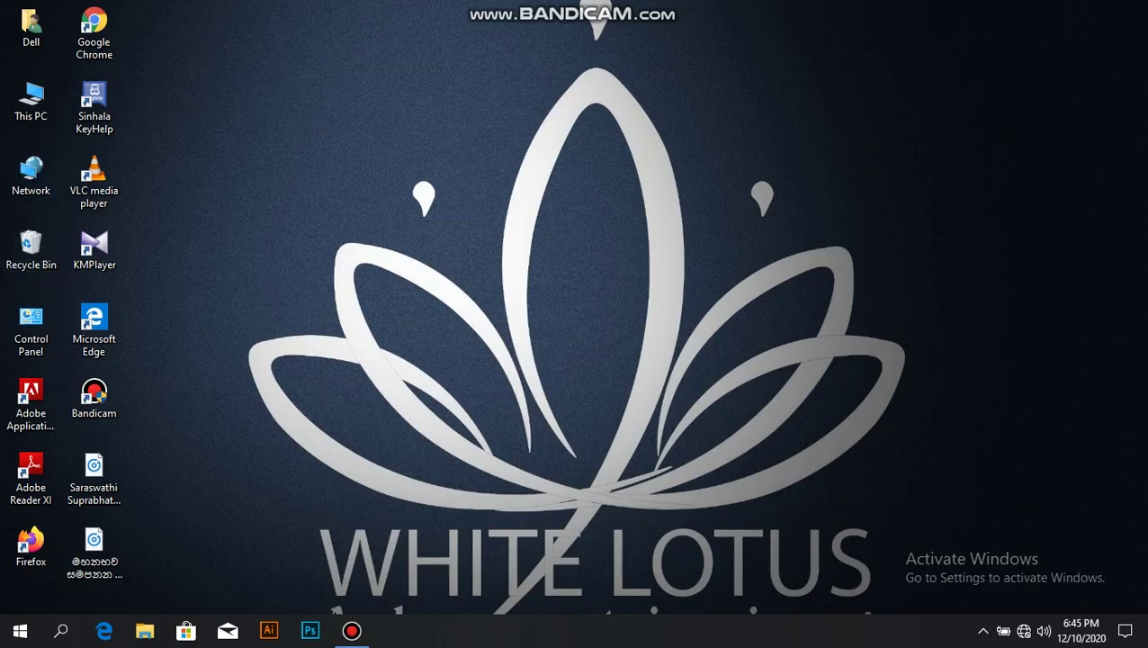
# Step: Navigate to the post folder via This PC > Media1 (E:) > Clint Design > ceylon frozen fruit
pyautogui.doubleClick(30, 101)
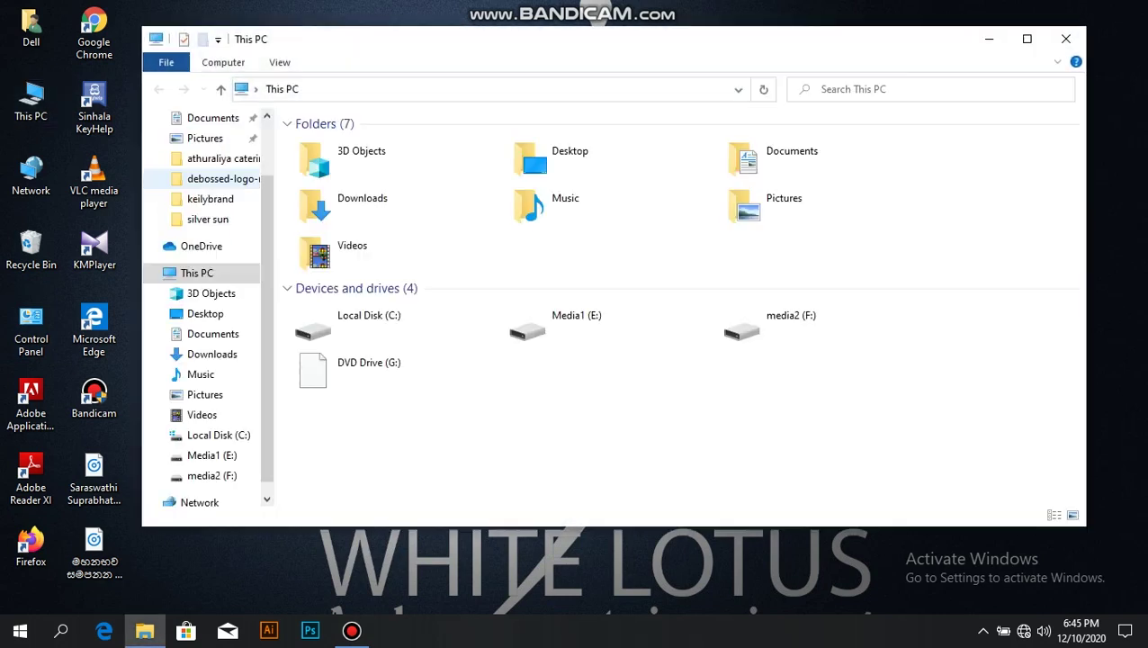
pyautogui.doubleClick(584, 322)
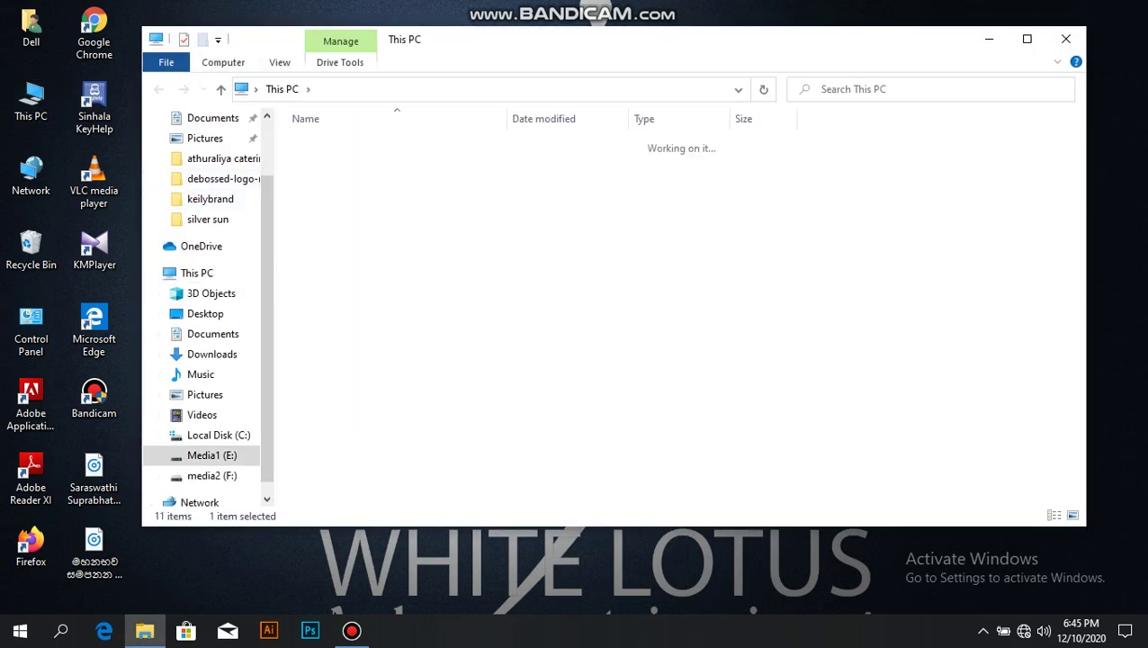
pyautogui.doubleClick(336, 303)
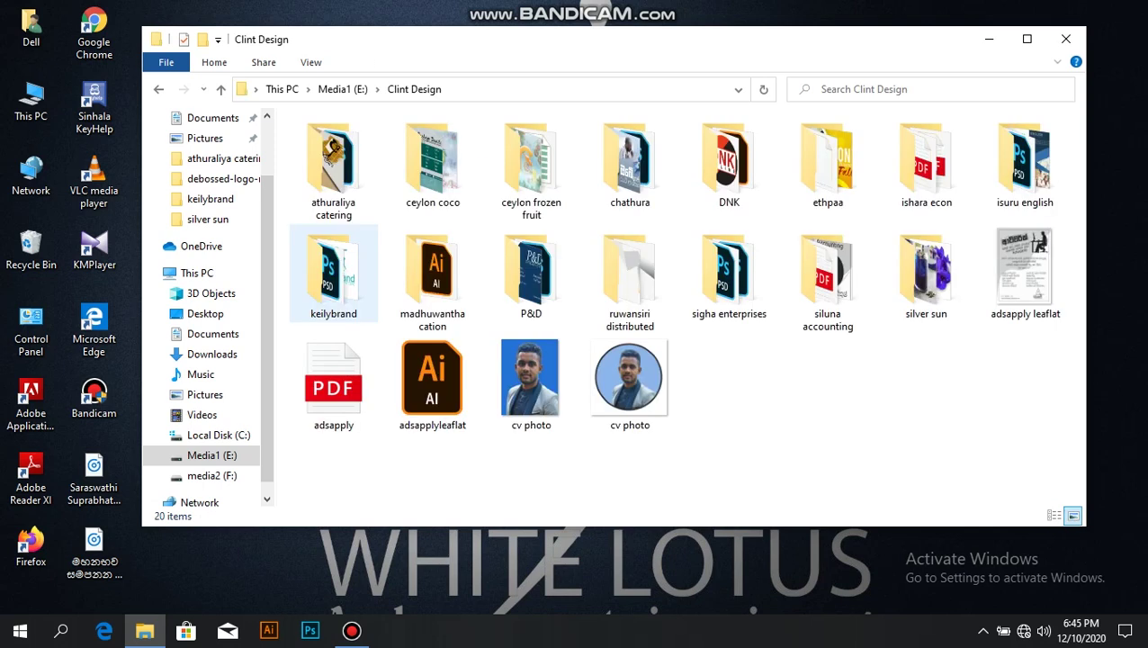
pyautogui.doubleClick(432, 161)
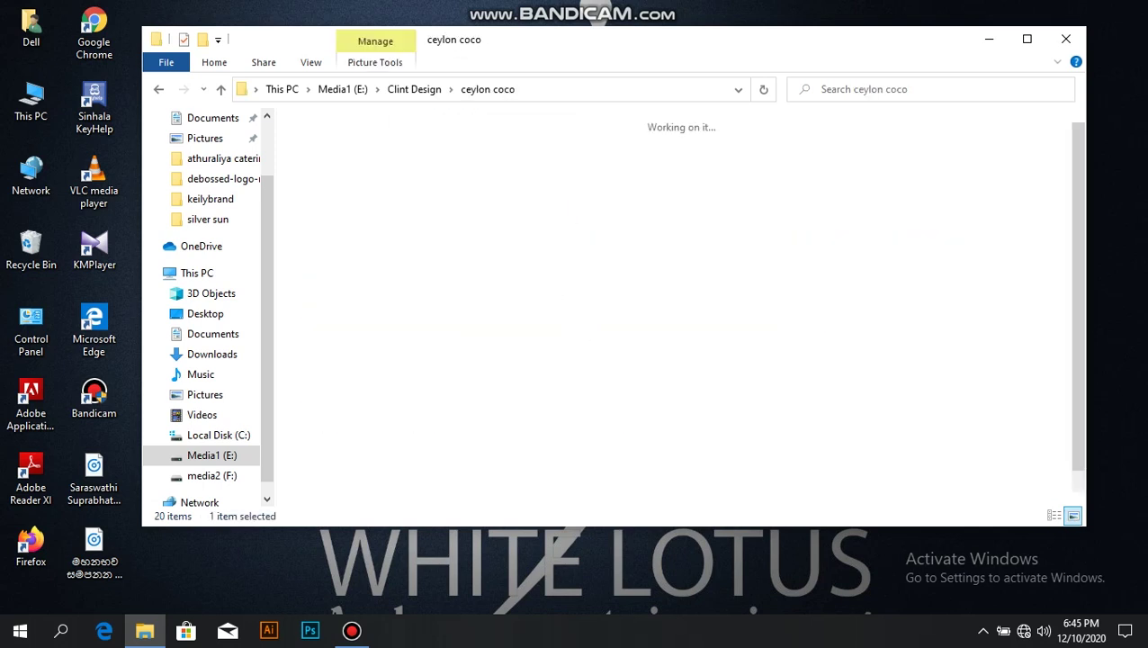
pyautogui.hotkey('alt', 'Left')
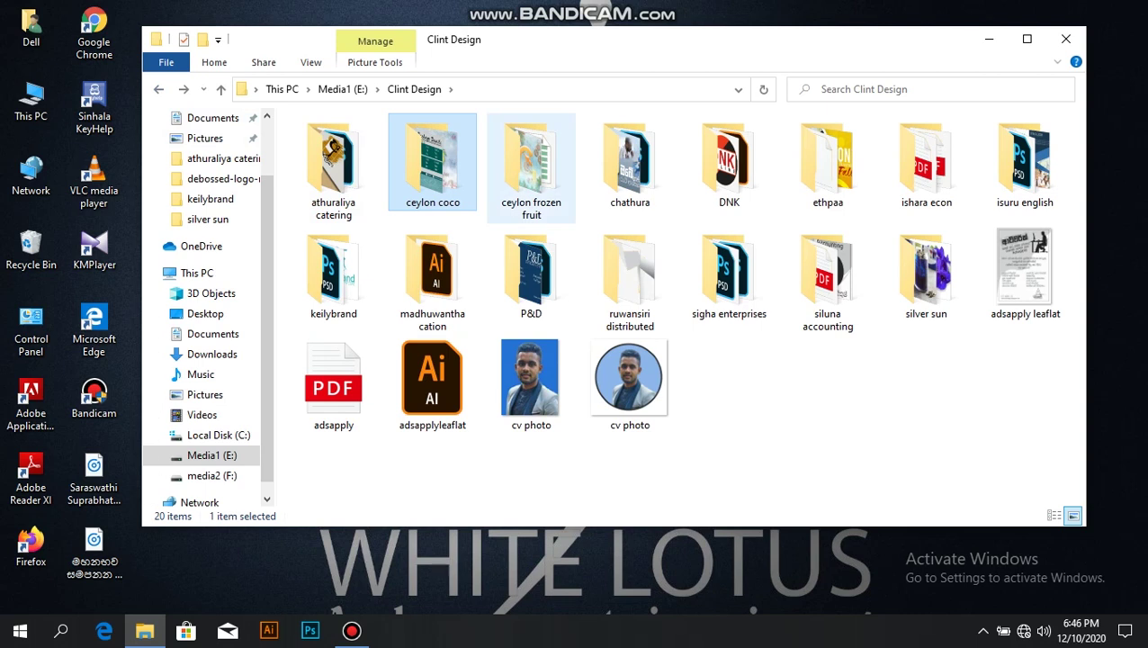
pyautogui.doubleClick(531, 160)
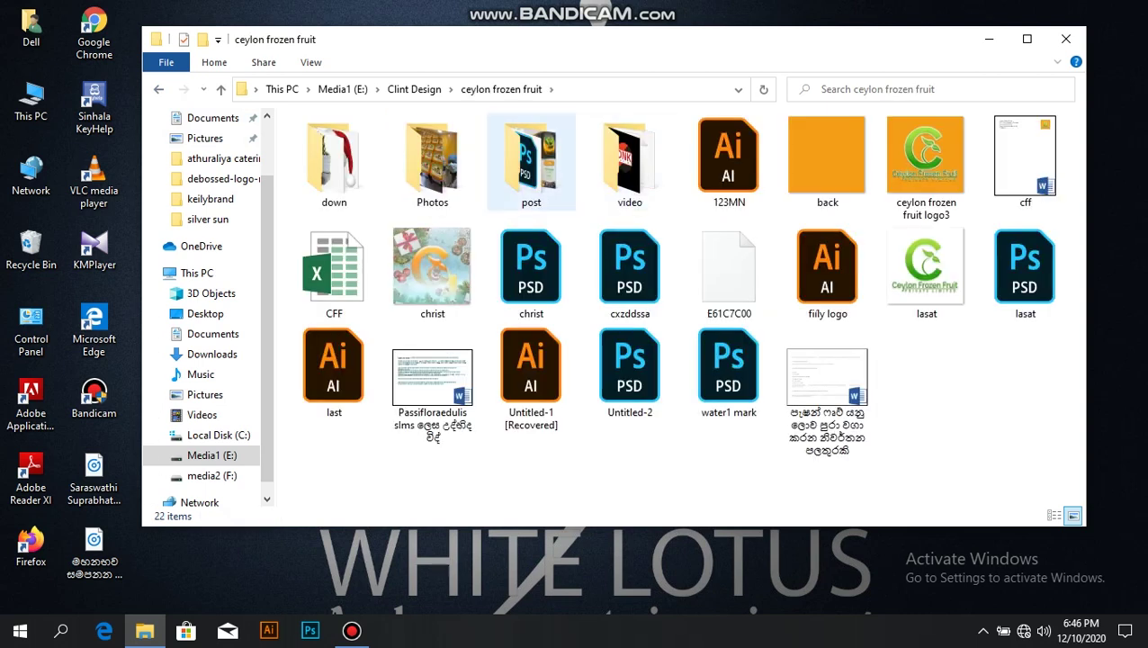
pyautogui.doubleClick(530, 160)
# Step: Preview the ga10.jpg poster in Photos, then select the ga10 PSD
pyautogui.click(527, 358)
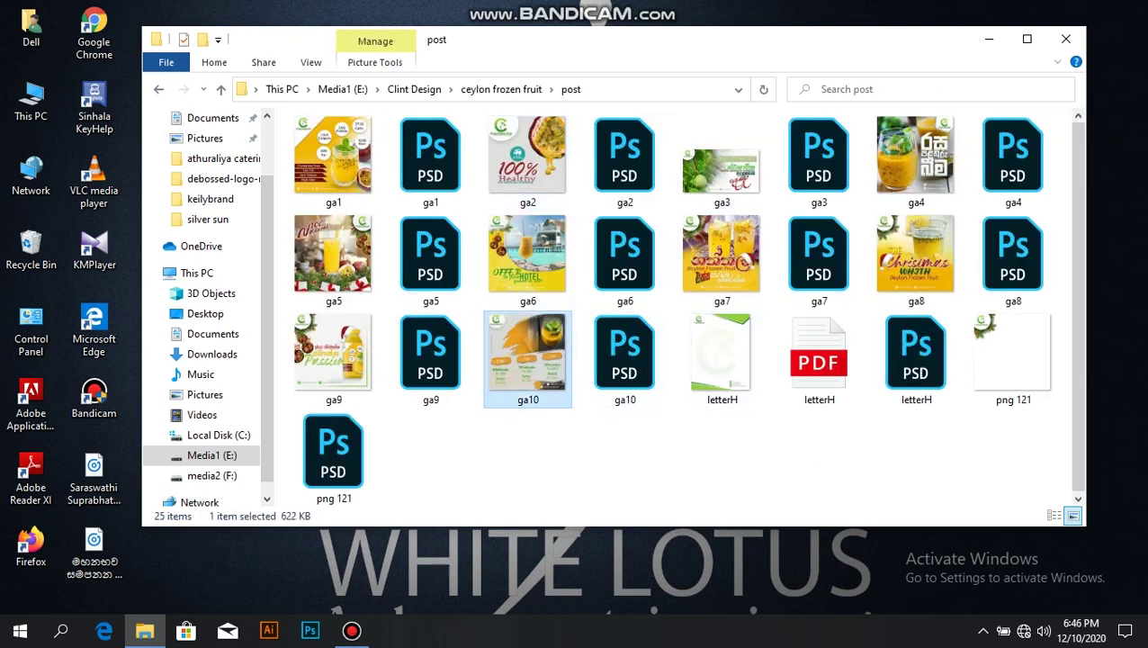
pyautogui.press('Return')
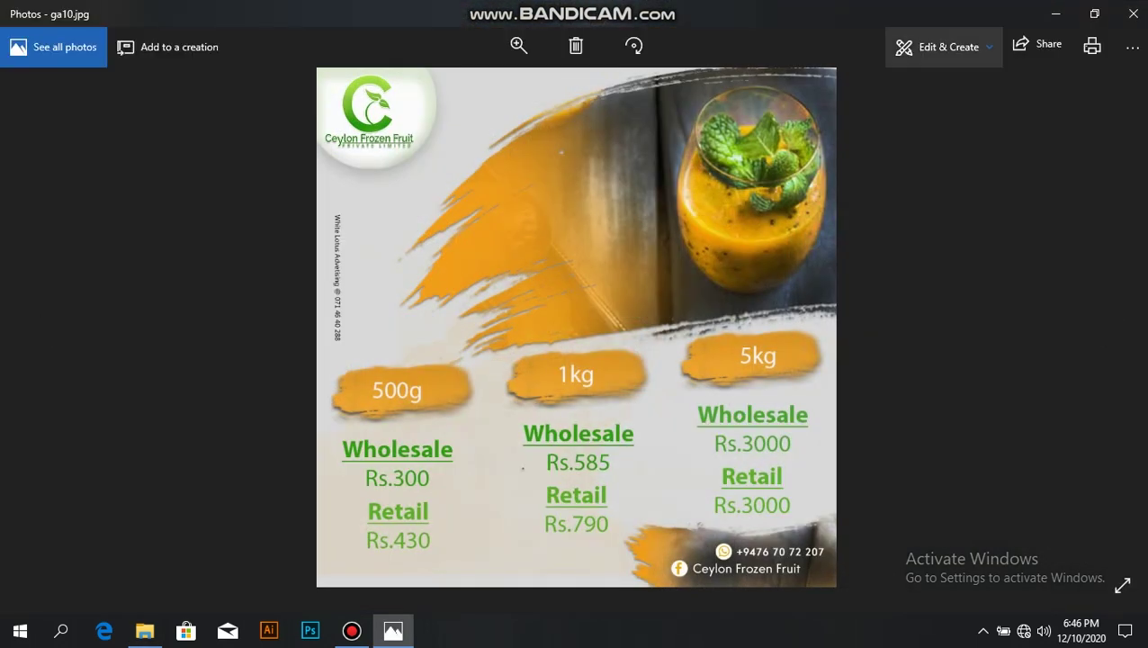
pyautogui.click(1132, 13)
pyautogui.press('Right')
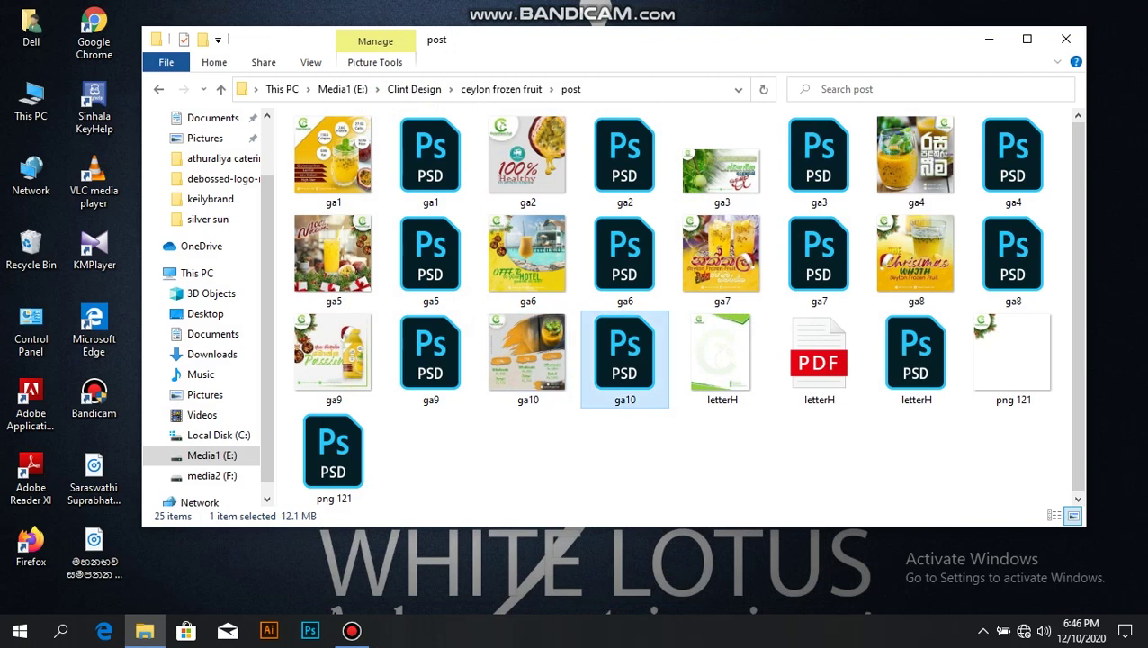
# Step: Open ga10.psd in Photoshop and scroll through its layer stack
pyautogui.press('Return')
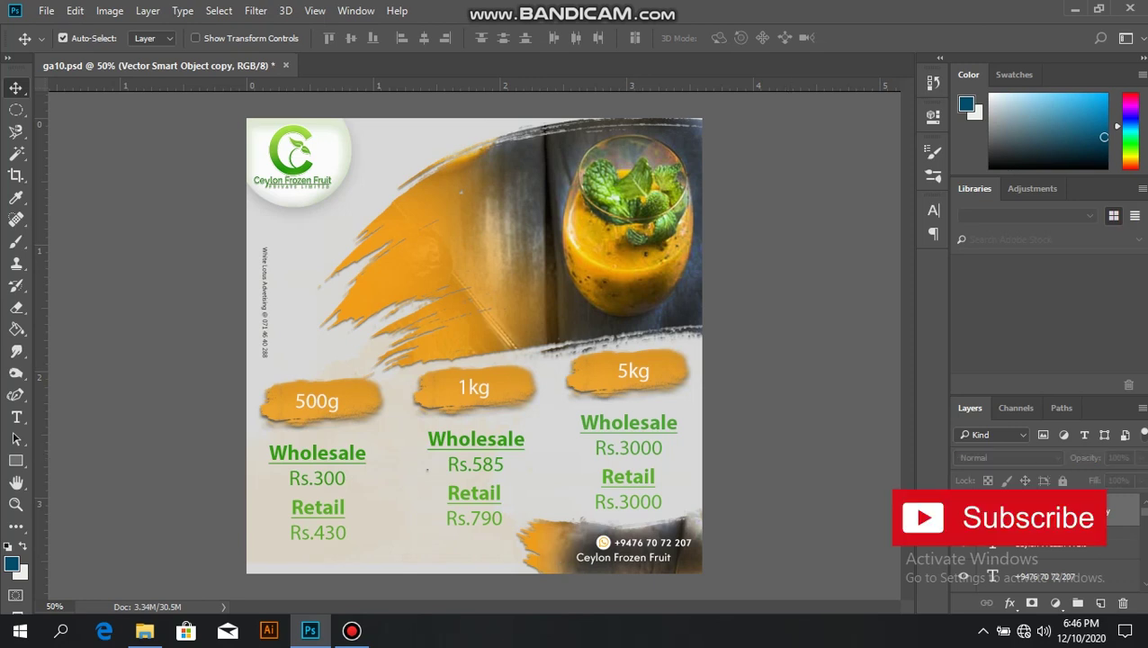
pyautogui.scroll(-2, 1035, 557)
pyautogui.scroll(-2, 1035, 557)
pyautogui.scroll(-2, 1034, 558)
pyautogui.scroll(-2, 1035, 558)
pyautogui.scroll(-2, 1034, 557)
pyautogui.scroll(-2, 1035, 557)
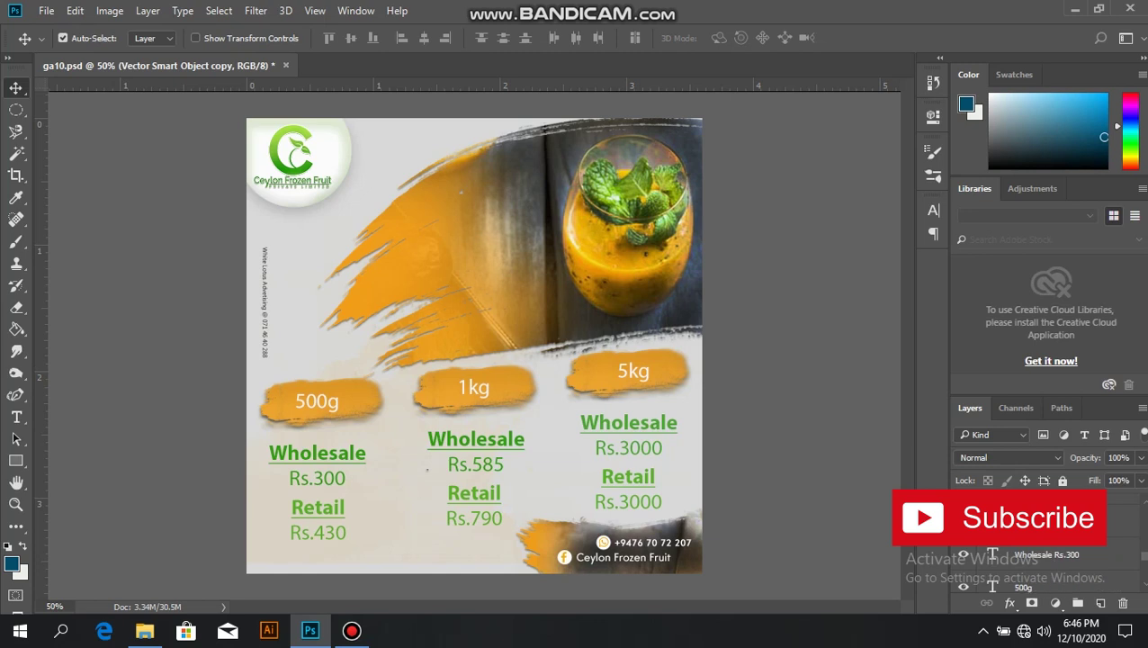
pyautogui.scroll(-2, 1034, 557)
pyautogui.scroll(-2, 1034, 558)
pyautogui.scroll(2, 1034, 540)
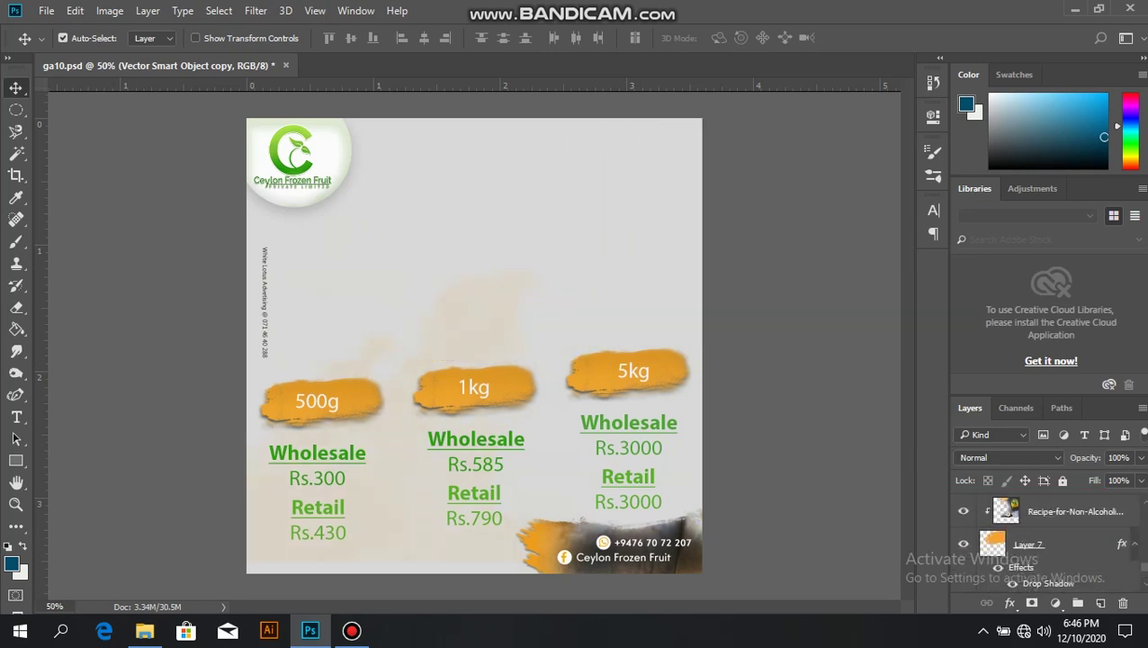
pyautogui.scroll(1, 1034, 539)
pyautogui.scroll(1, 1043, 540)
pyautogui.scroll(1, 1043, 540)
pyautogui.scroll(1, 1043, 540)
pyautogui.scroll(1, 1044, 540)
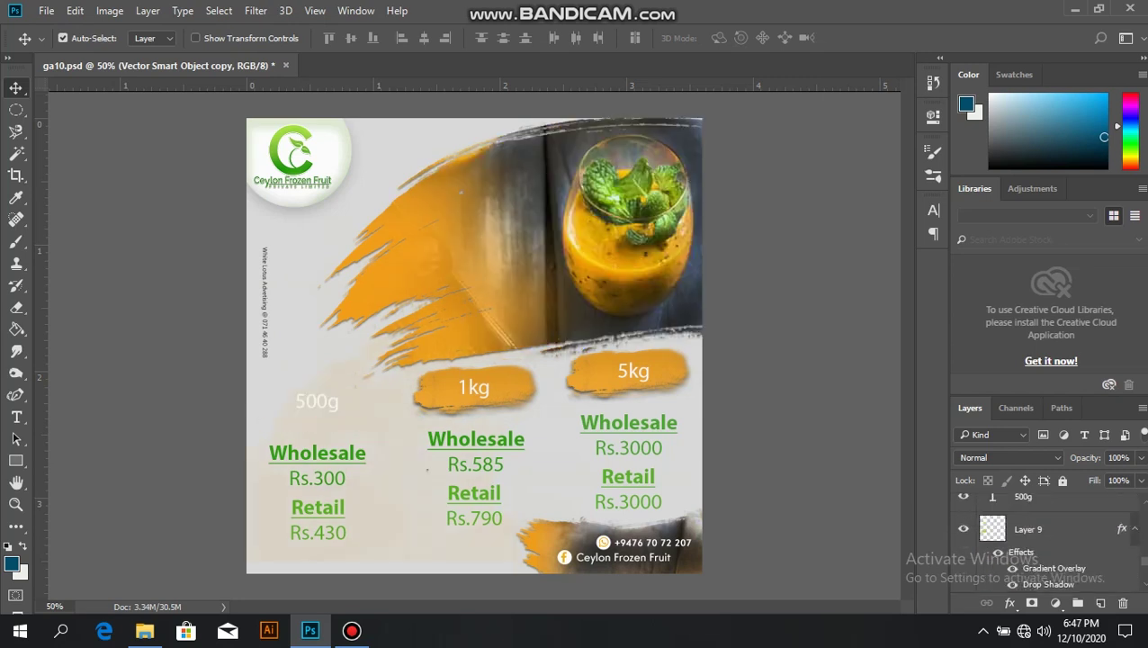
pyautogui.scroll(1, 1044, 539)
pyautogui.scroll(1, 1043, 540)
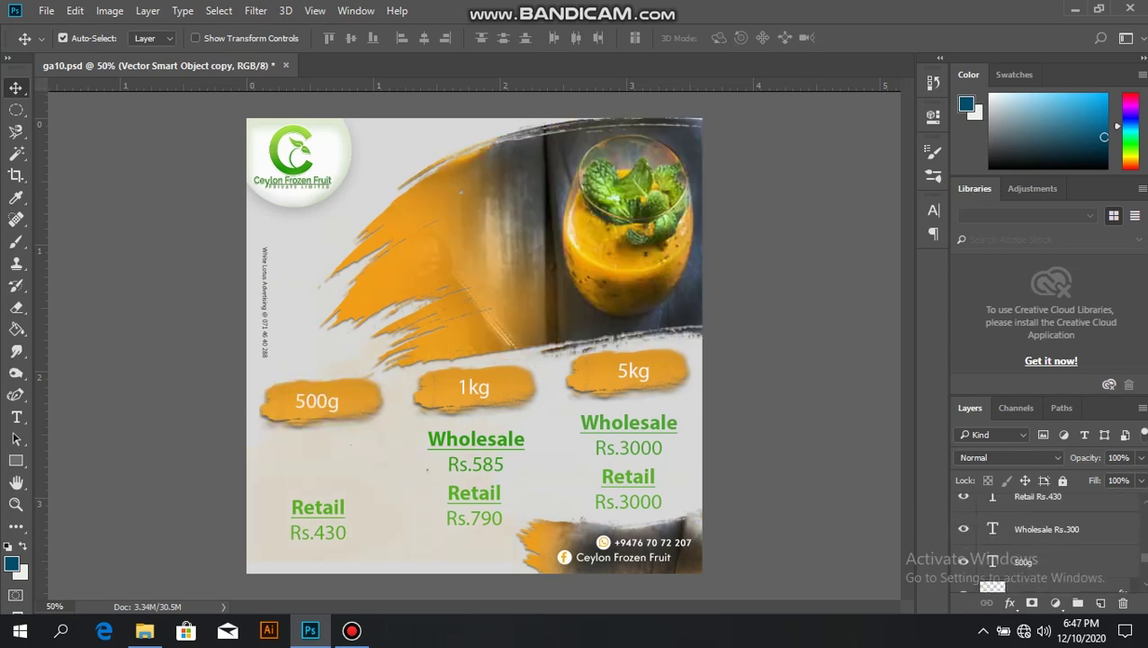
pyautogui.scroll(2, 1043, 540)
# Step: Toggle the lasat logo, footer and facebook icon layers to inspect them, then choose File > New
pyautogui.scroll(-1, 1043, 540)
pyautogui.scroll(-1, 1043, 540)
pyautogui.scroll(-1, 1044, 540)
pyautogui.scroll(-1, 1043, 540)
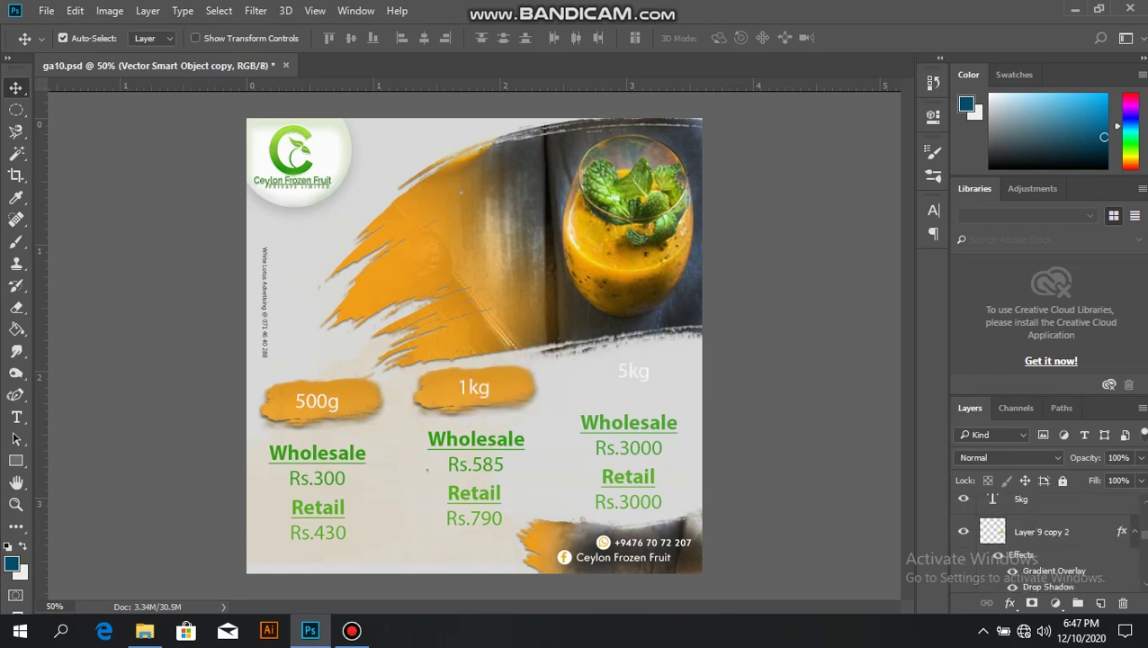
pyautogui.scroll(-1, 1043, 540)
pyautogui.click(964, 532)
pyautogui.scroll(-1, 964, 530)
pyautogui.click(964, 532)
pyautogui.scroll(-1, 963, 547)
pyautogui.click(963, 547)
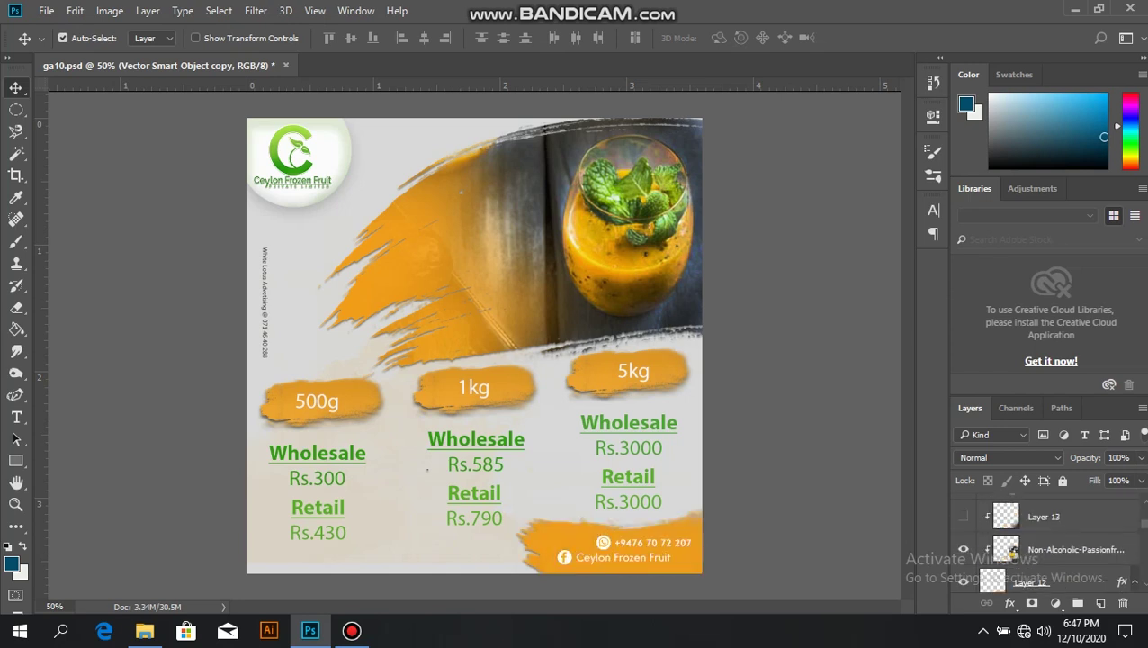
pyautogui.scroll(1, 963, 547)
pyautogui.click(963, 549)
pyautogui.scroll(2, 963, 548)
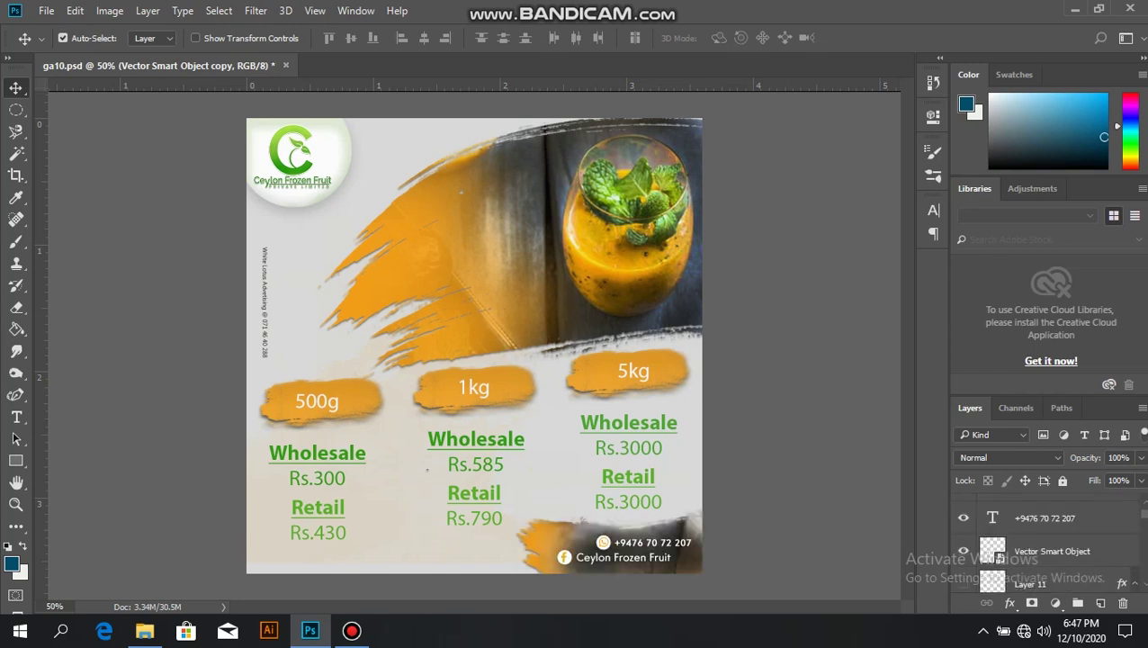
pyautogui.scroll(1, 964, 540)
pyautogui.click(963, 510)
pyautogui.scroll(1, 963, 510)
pyautogui.click(964, 510)
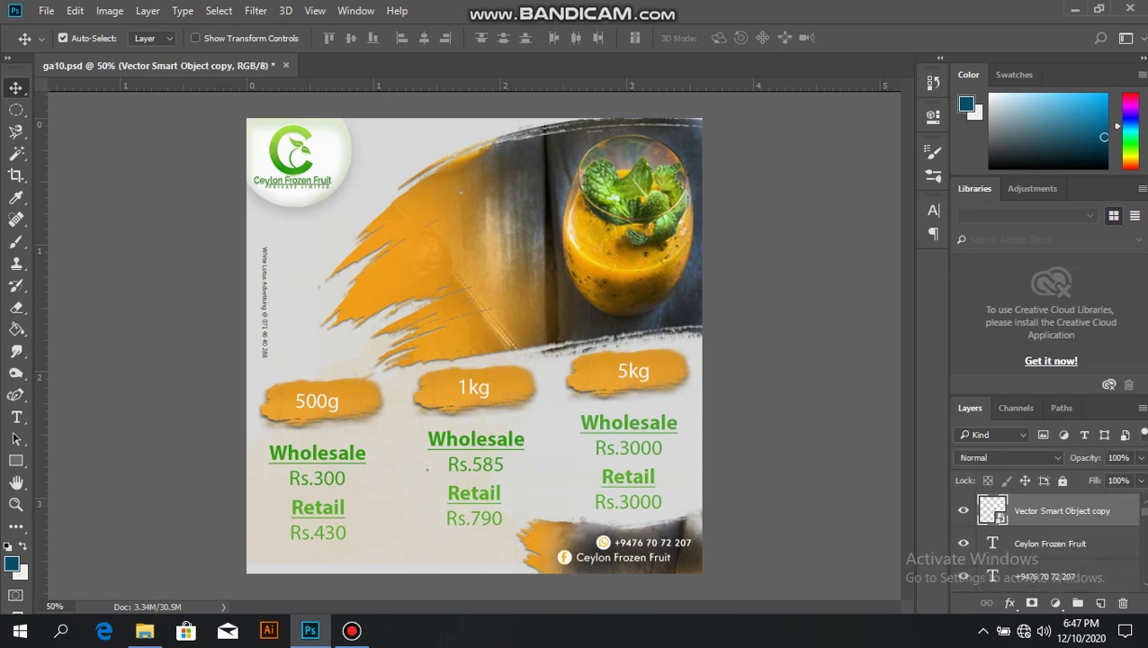
pyautogui.scroll(-5, 1048, 540)
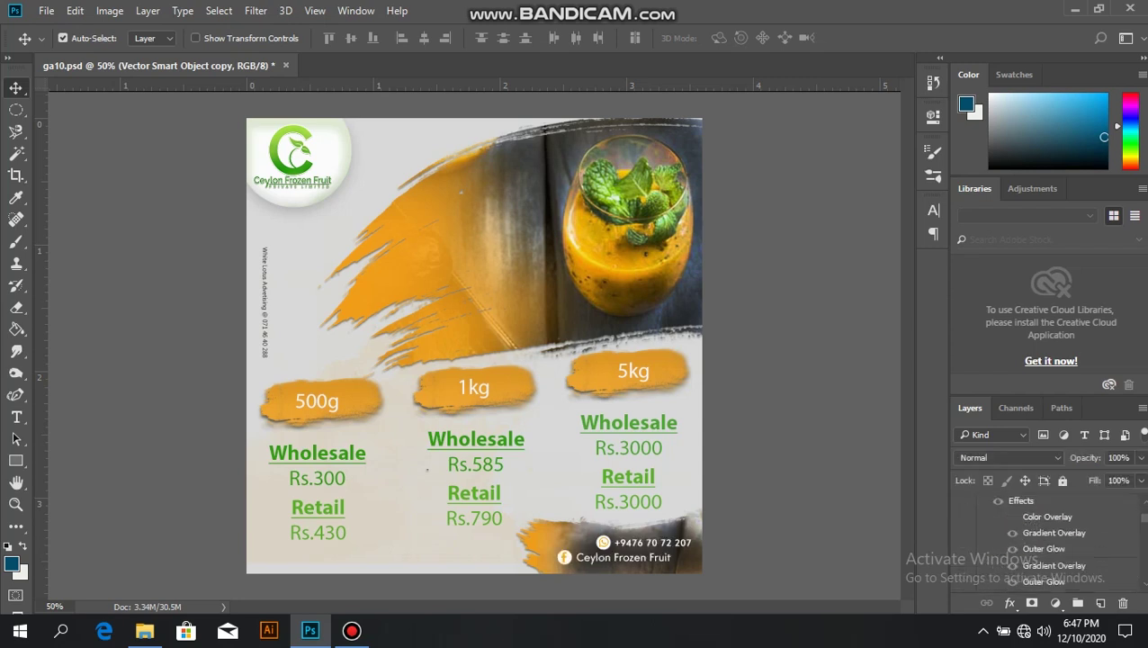
pyautogui.scroll(-3, 1047, 539)
pyautogui.scroll(-3, 1048, 539)
pyautogui.scroll(-3, 1048, 540)
pyautogui.scroll(-3, 1048, 540)
pyautogui.scroll(-3, 967, 531)
pyautogui.scroll(-2, 967, 530)
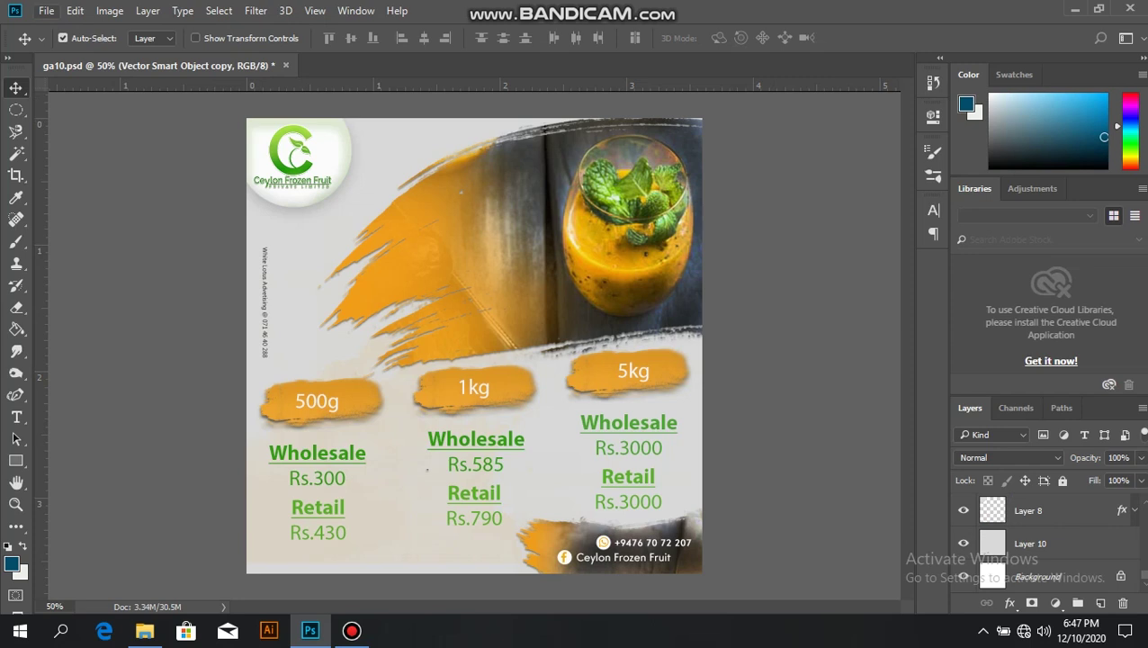
pyautogui.click(46, 11)
pyautogui.click(56, 30)
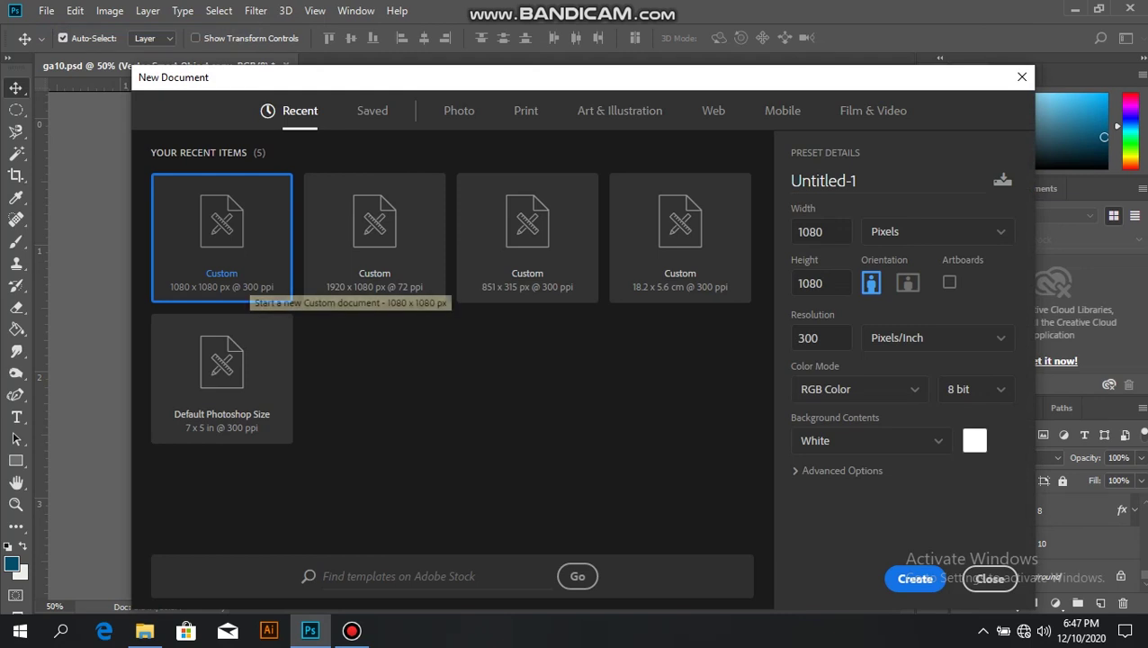
# Step: Create the 1080 × 1080 px, 300 ppi document and add a new empty layer
pyautogui.click(915, 578)
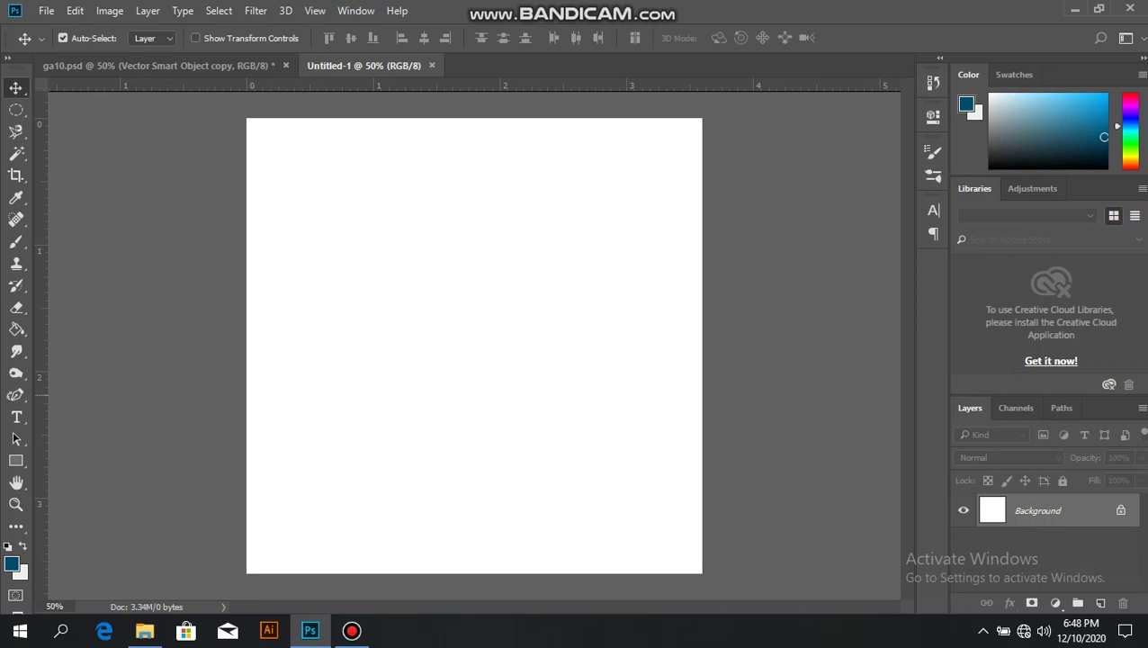
pyautogui.click(180, 64)
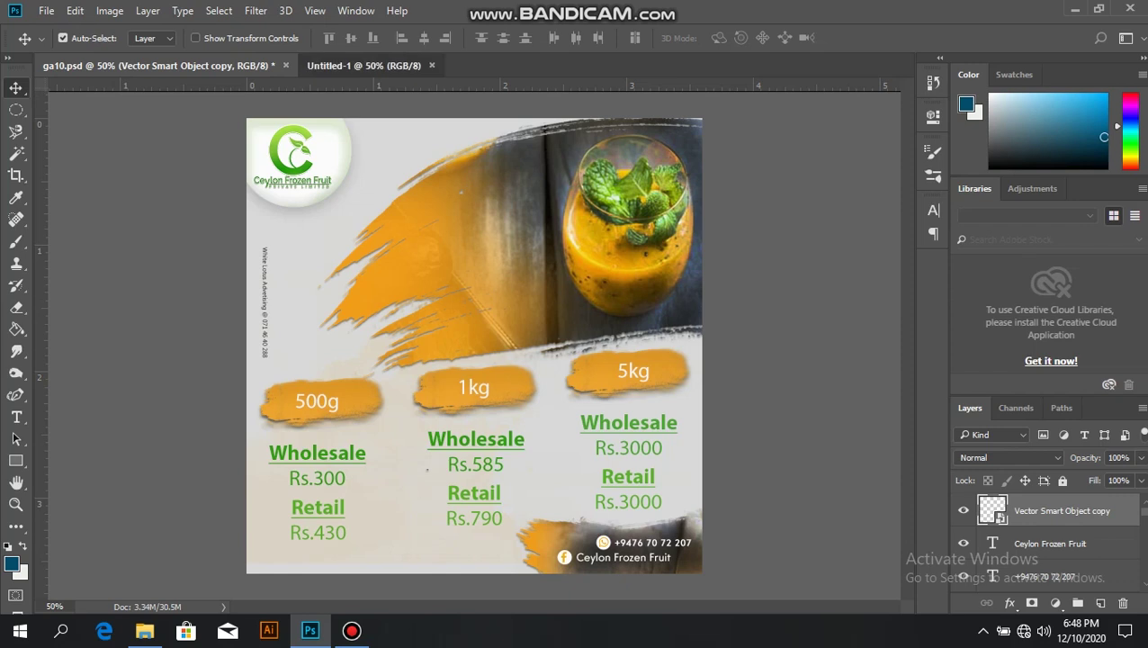
pyautogui.click(363, 65)
pyautogui.hotkey('ctrl', 'shift', 'alt', 'n')
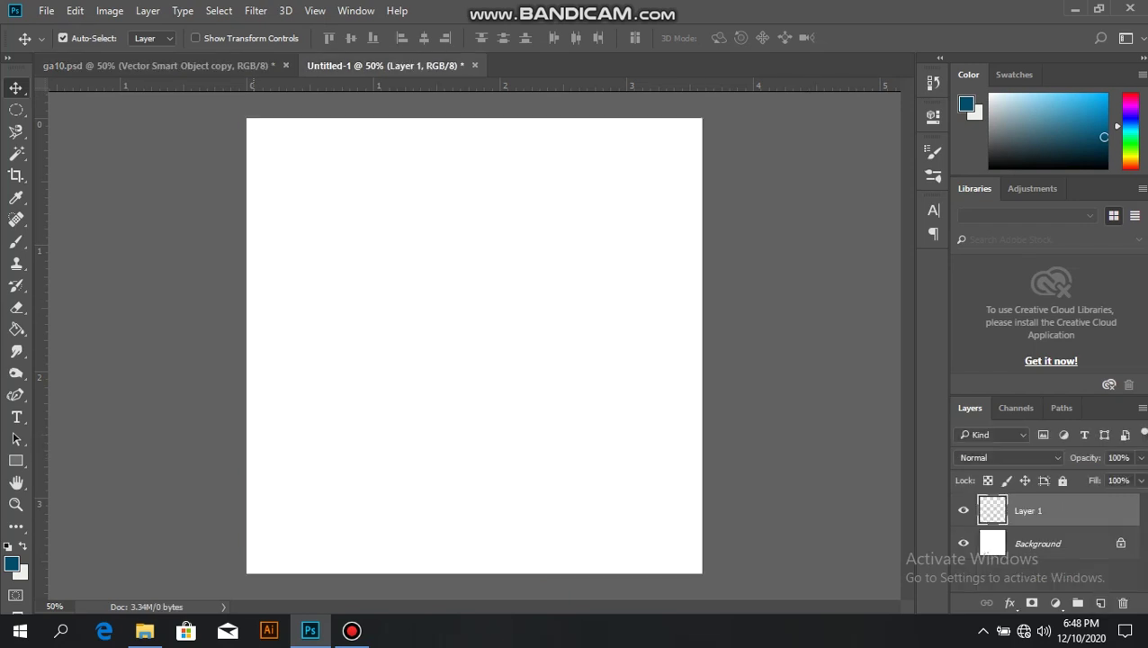
# Step: Fill Layer 1 with light grey #e3e5e6 using the Paint Bucket
pyautogui.press('g')
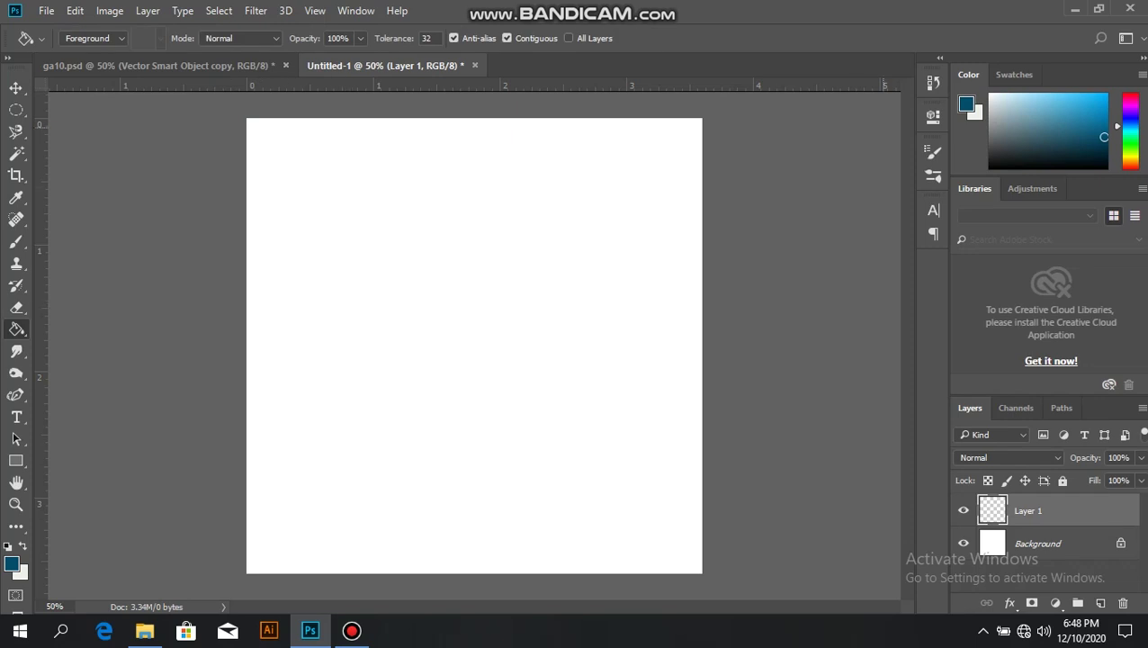
pyautogui.click(12, 563)
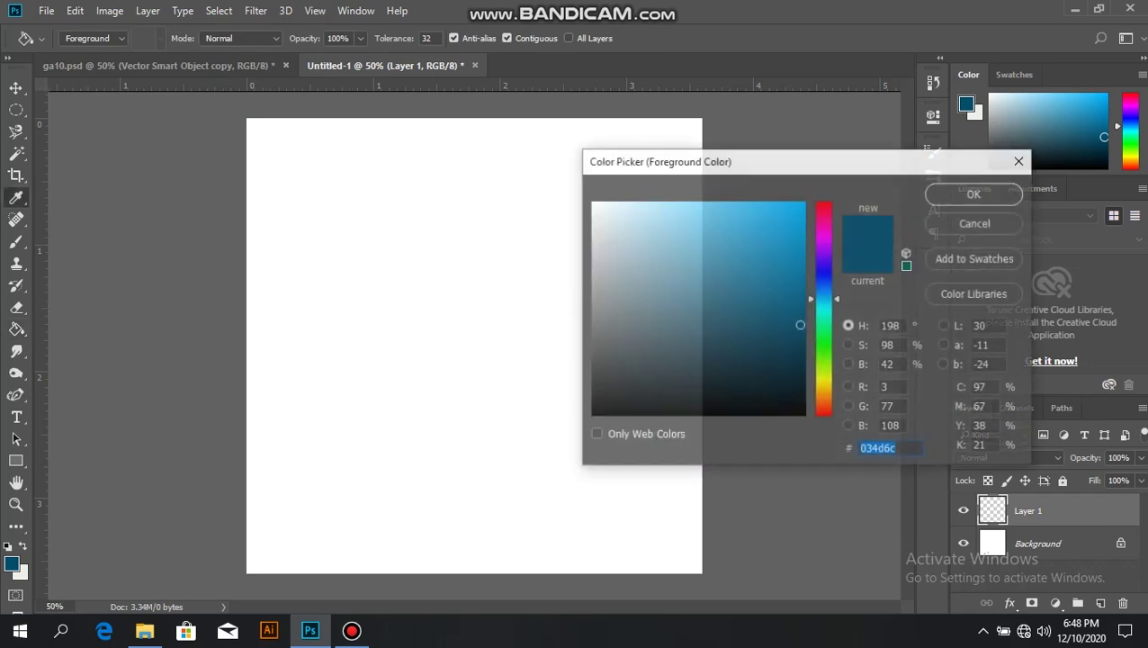
pyautogui.click(591, 221)
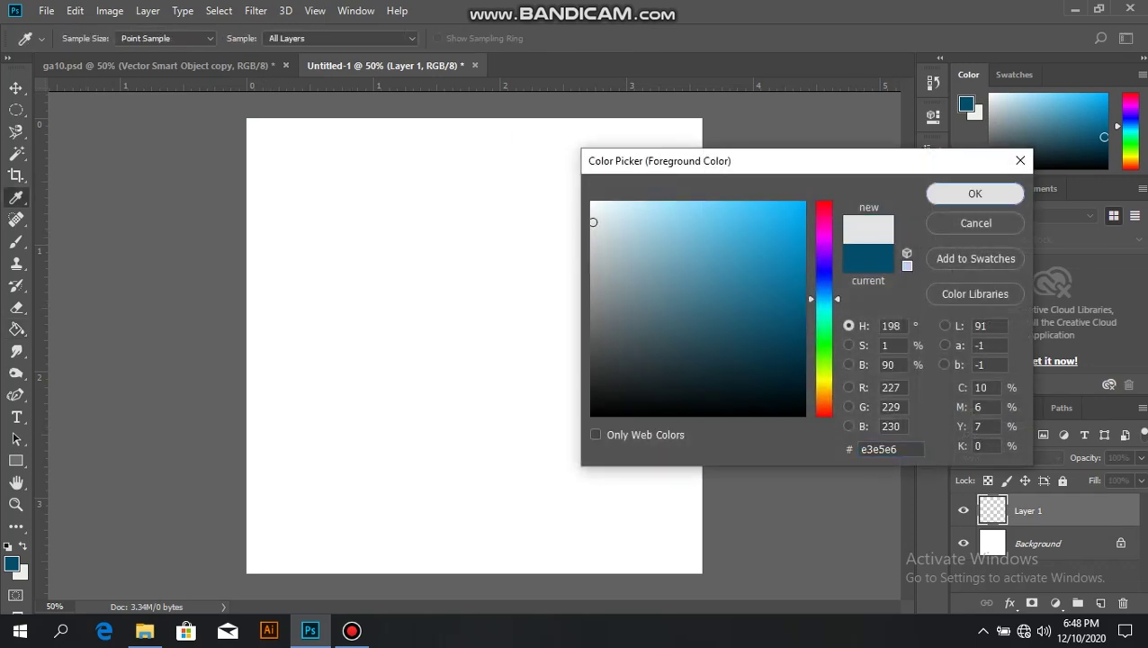
pyautogui.click(974, 193)
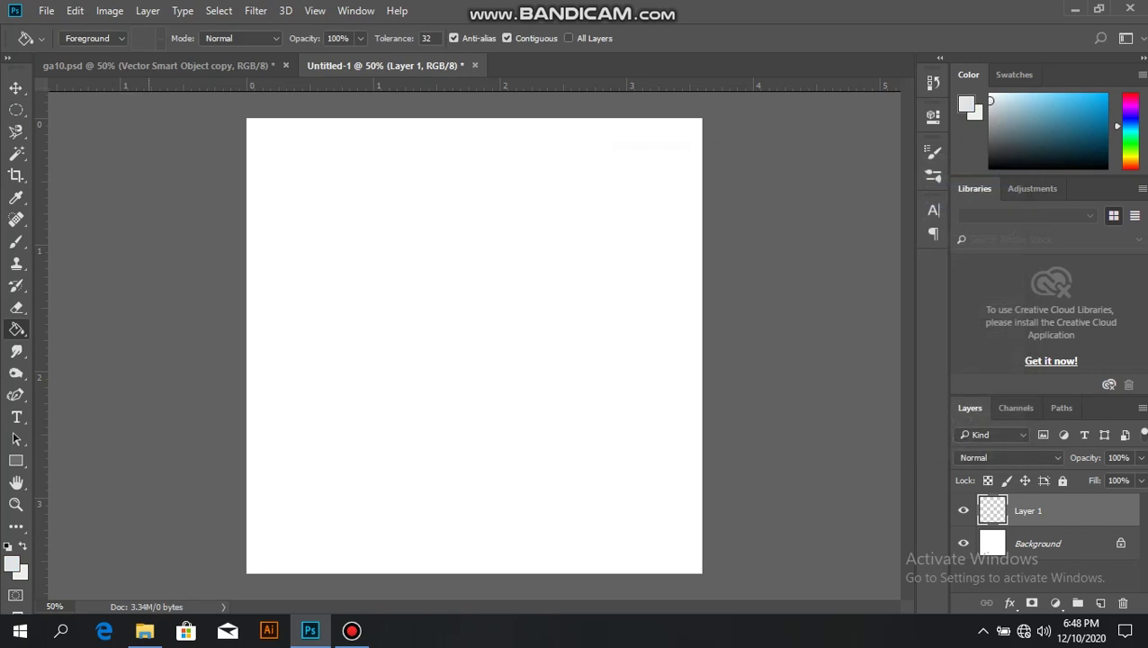
pyautogui.click(12, 563)
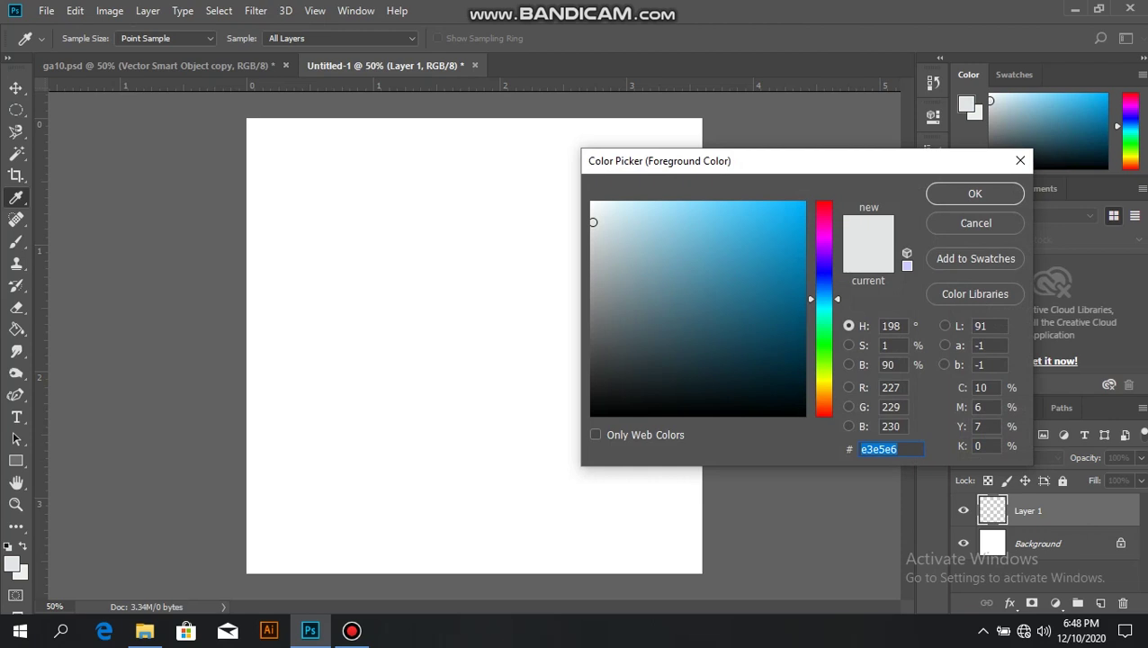
pyautogui.click(974, 193)
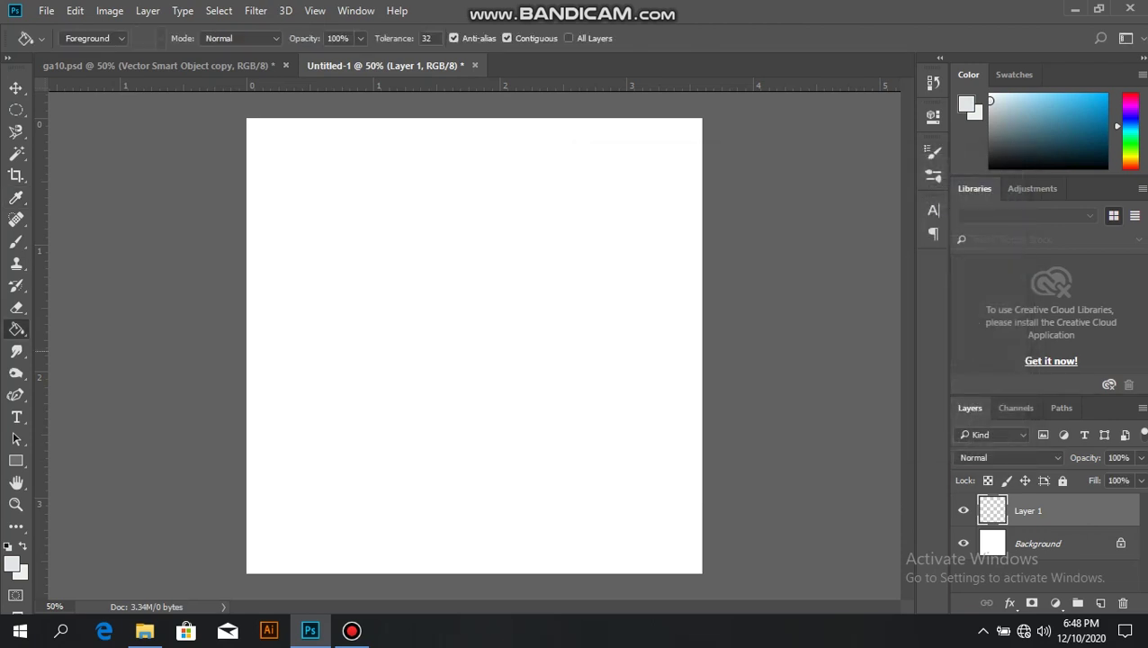
pyautogui.hotkey('alt', 'BackSpace')
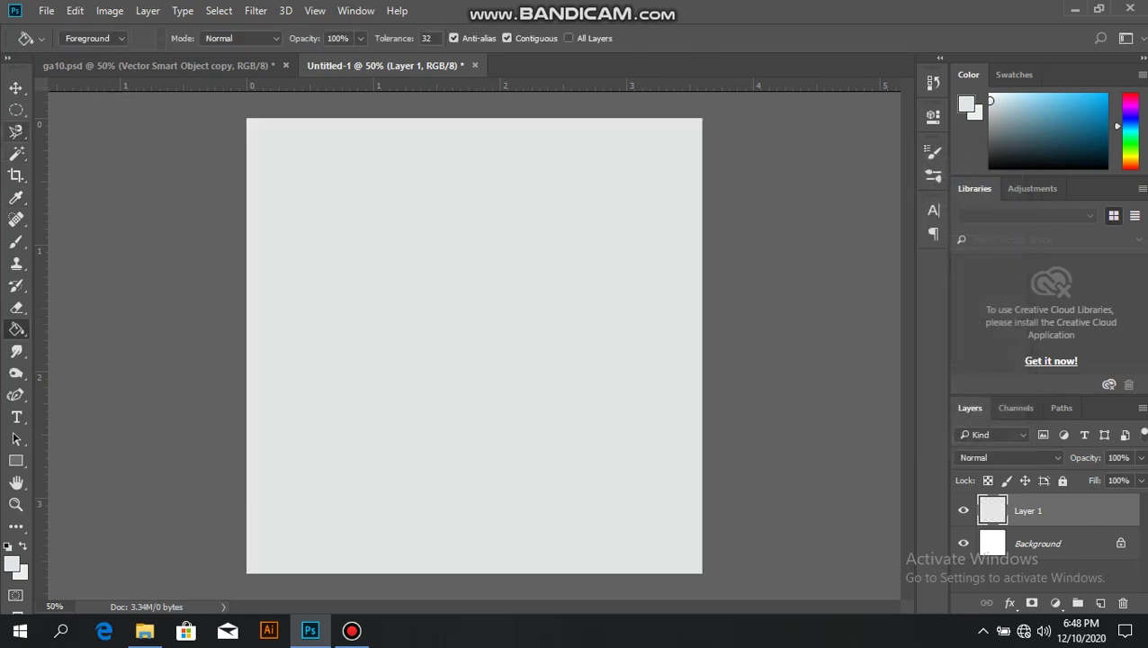
pyautogui.press('v')
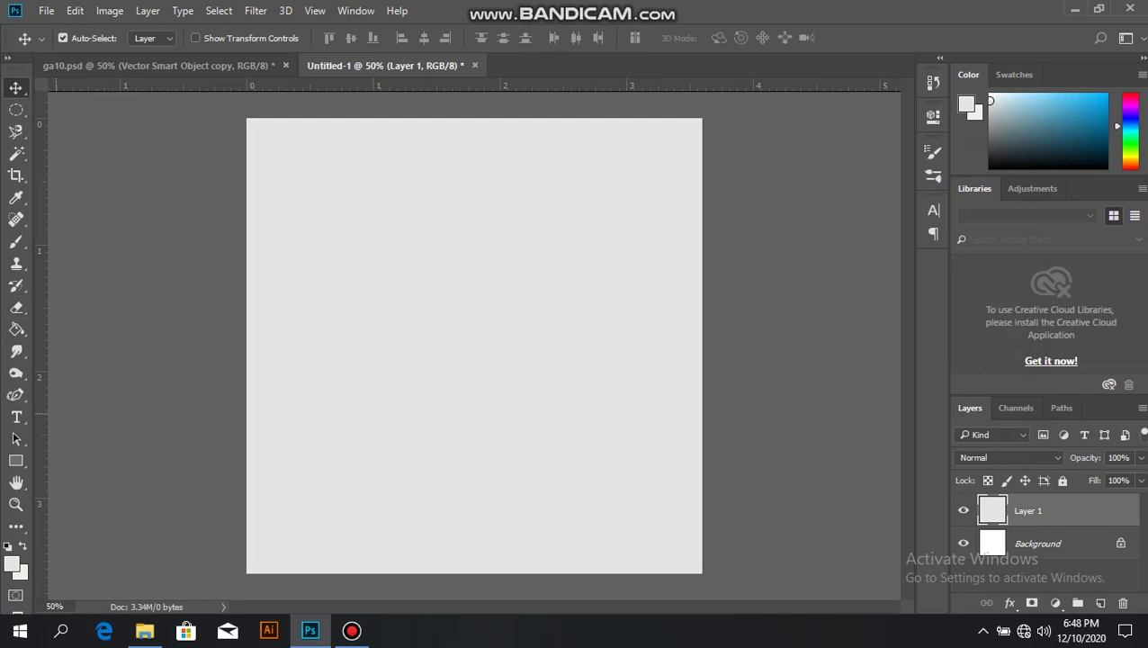
# Step: Draw a 280 px white-filled circle at the canvas's top-left corner
pyautogui.moveTo(16, 460); pyautogui.dragTo(72, 491)
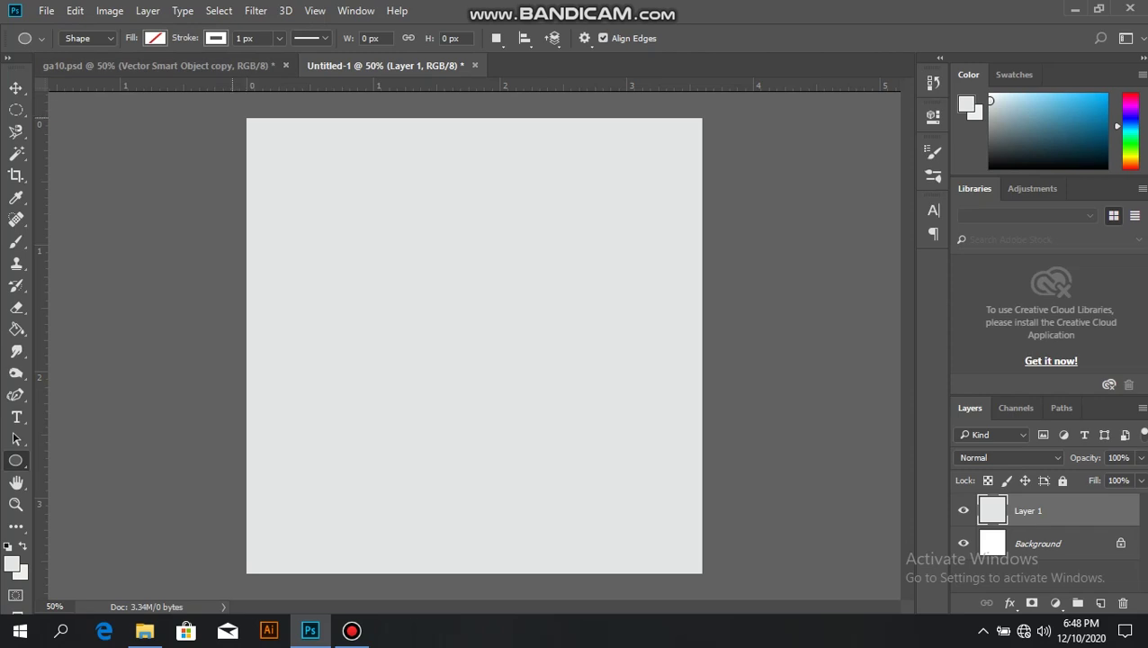
pyautogui.moveTo(241, 110); pyautogui.dragTo(329, 196)
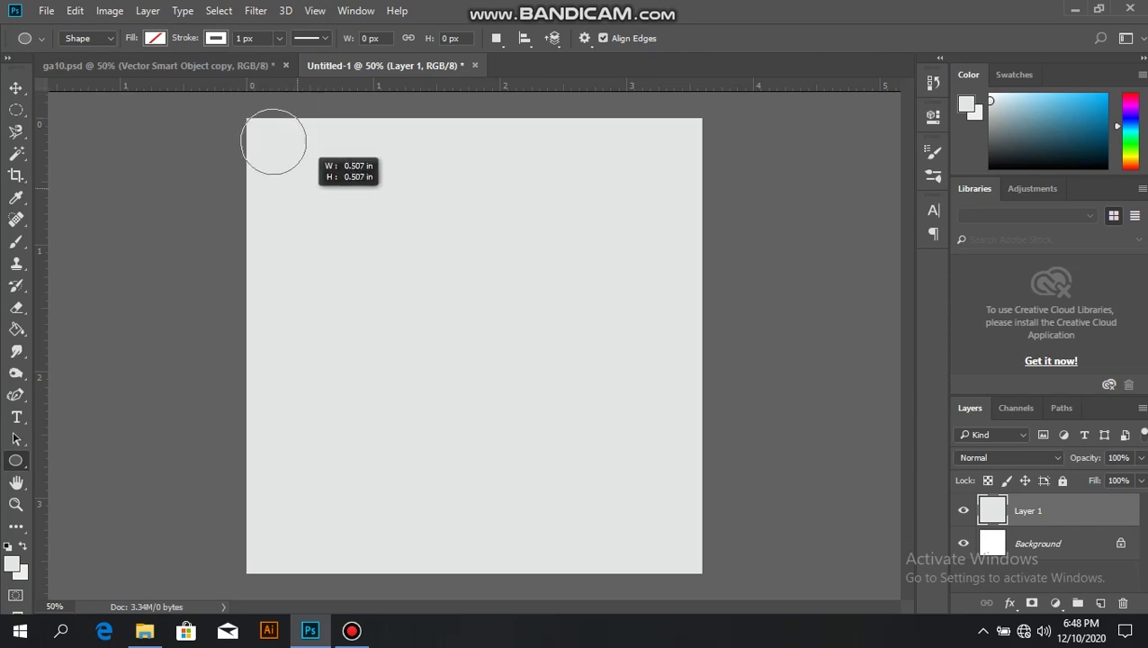
pyautogui.moveTo(329, 197); pyautogui.dragTo(358, 225)
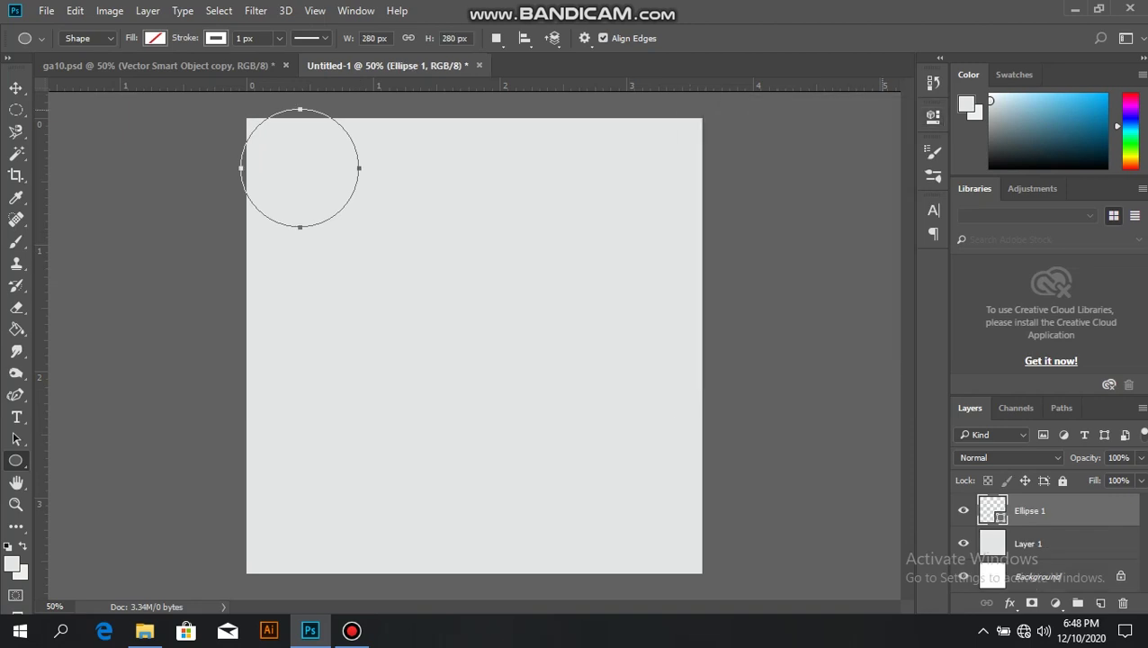
pyautogui.press('v')
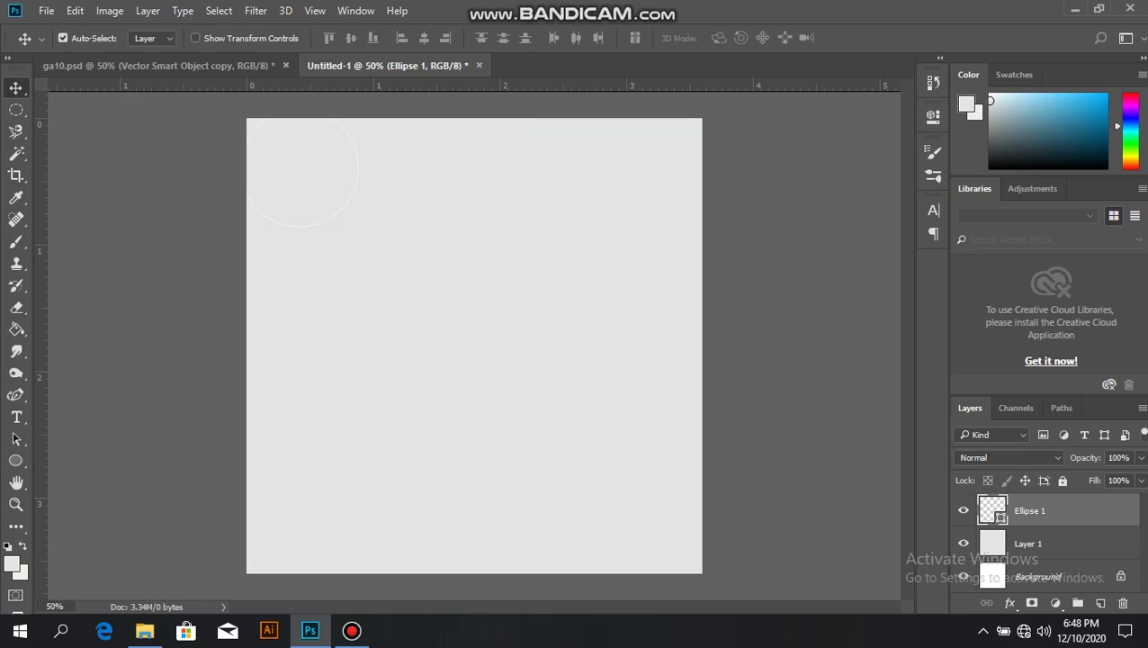
pyautogui.press('u')
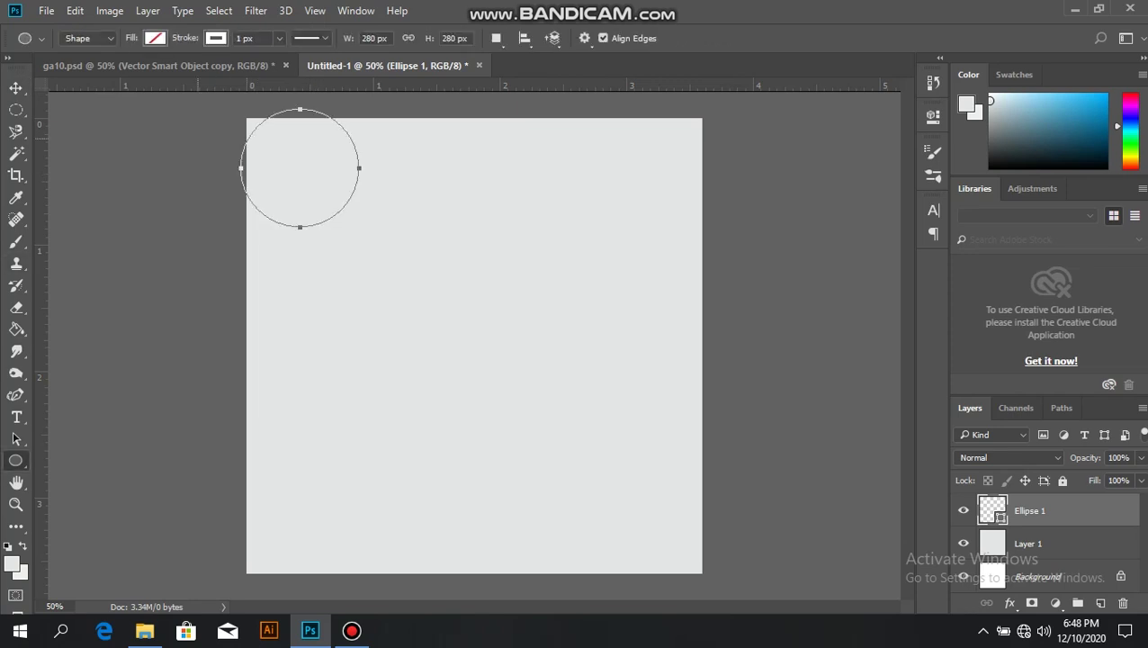
pyautogui.click(154, 38)
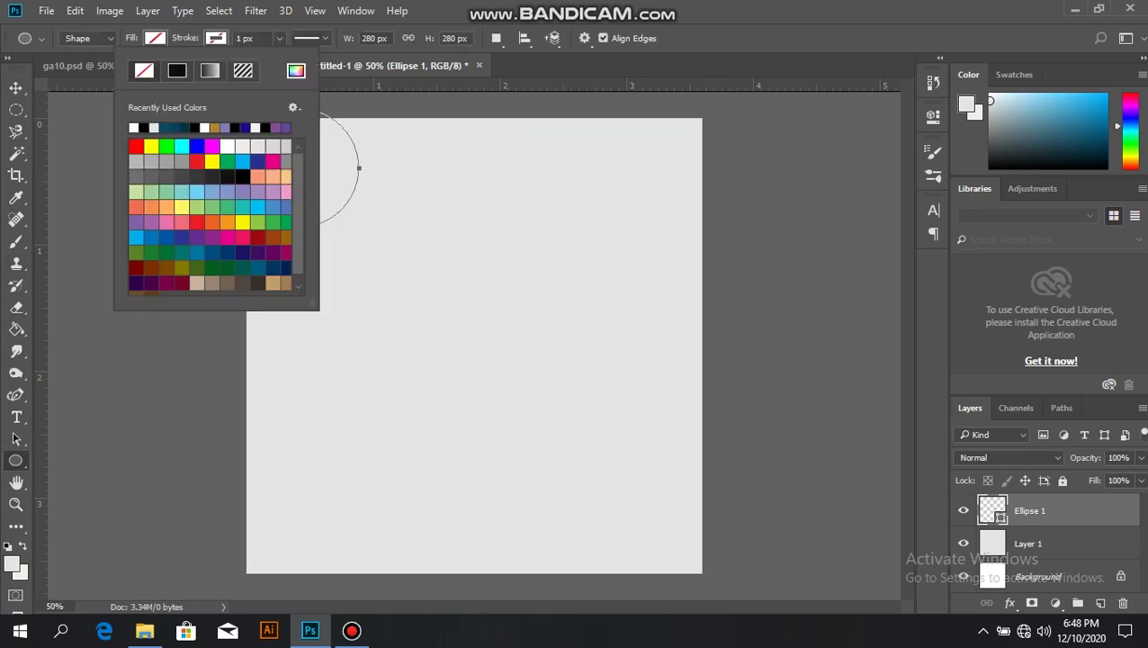
pyautogui.click(166, 146)
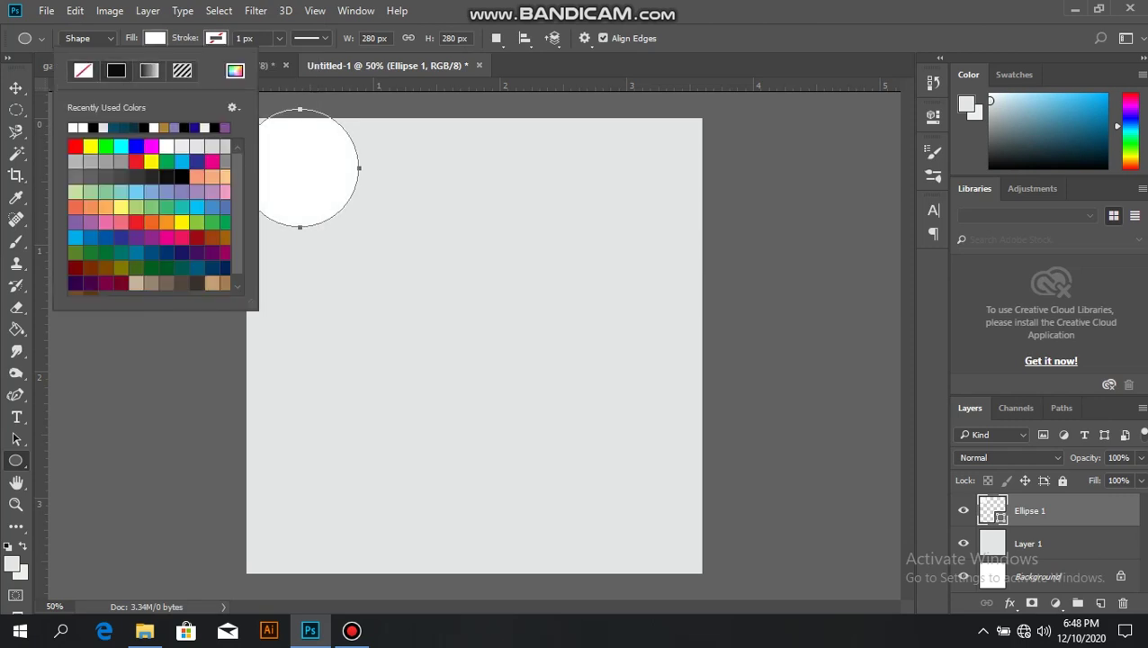
pyautogui.press('Escape')
# Step: Push the white circle partly off the top-left corner and scale it to about 116%
pyautogui.click(15, 87)
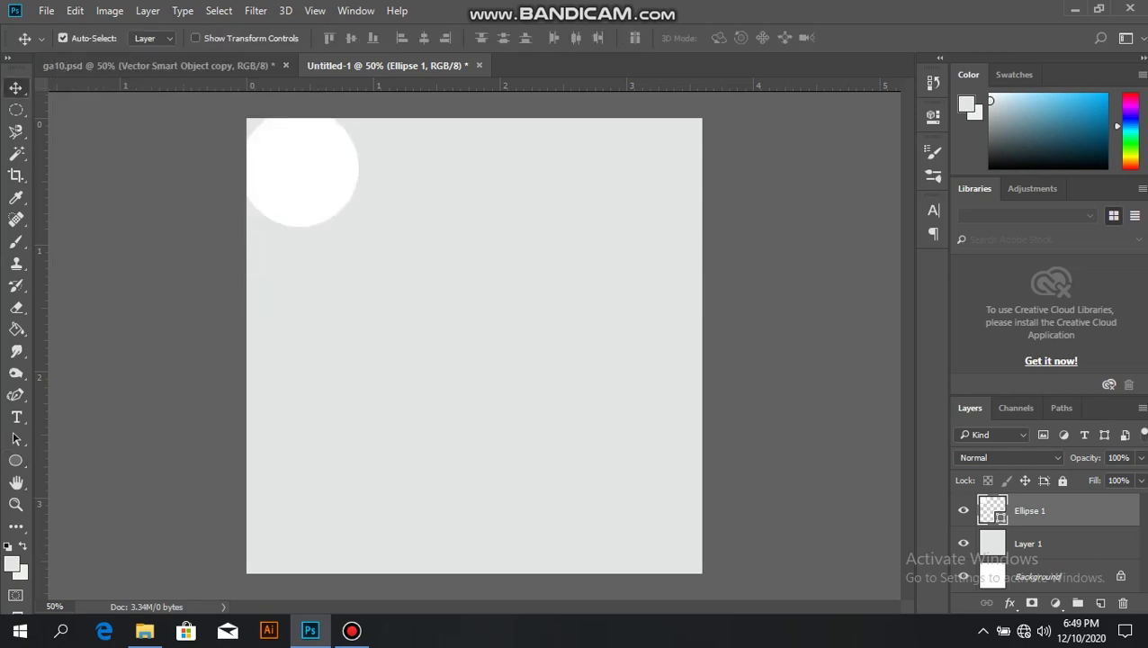
pyautogui.moveTo(324, 178); pyautogui.dragTo(303, 166)
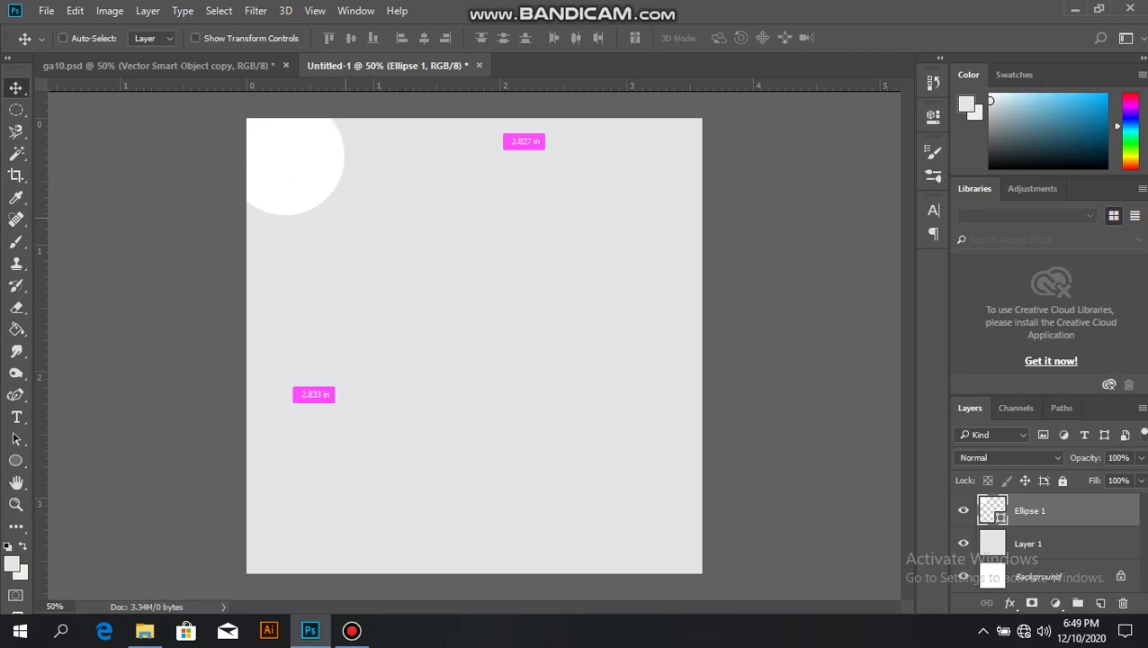
pyautogui.hotkey('ctrl', 't')
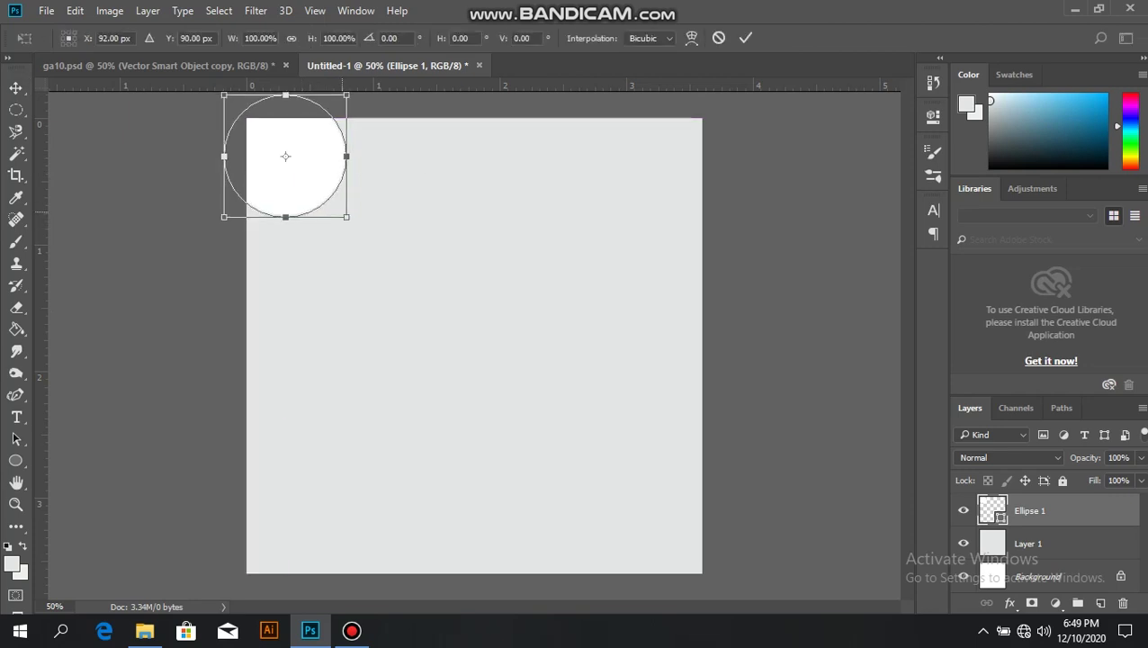
pyautogui.moveTo(344, 215); pyautogui.dragTo(353, 224)
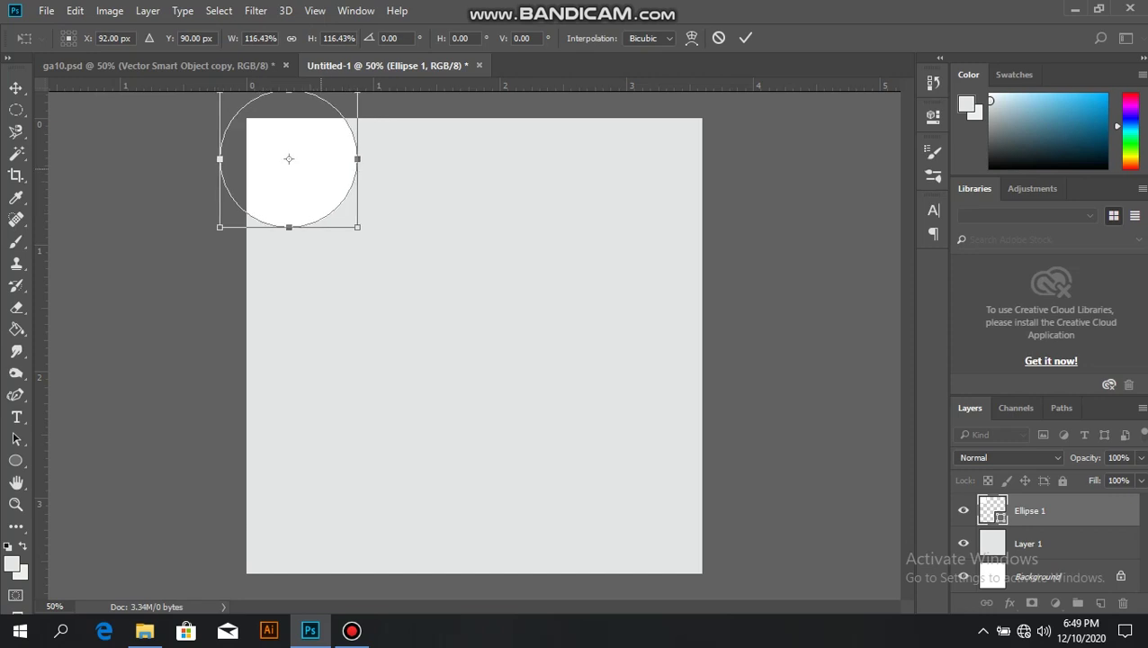
pyautogui.moveTo(342, 126); pyautogui.dragTo(351, 136)
pyautogui.press('Return')
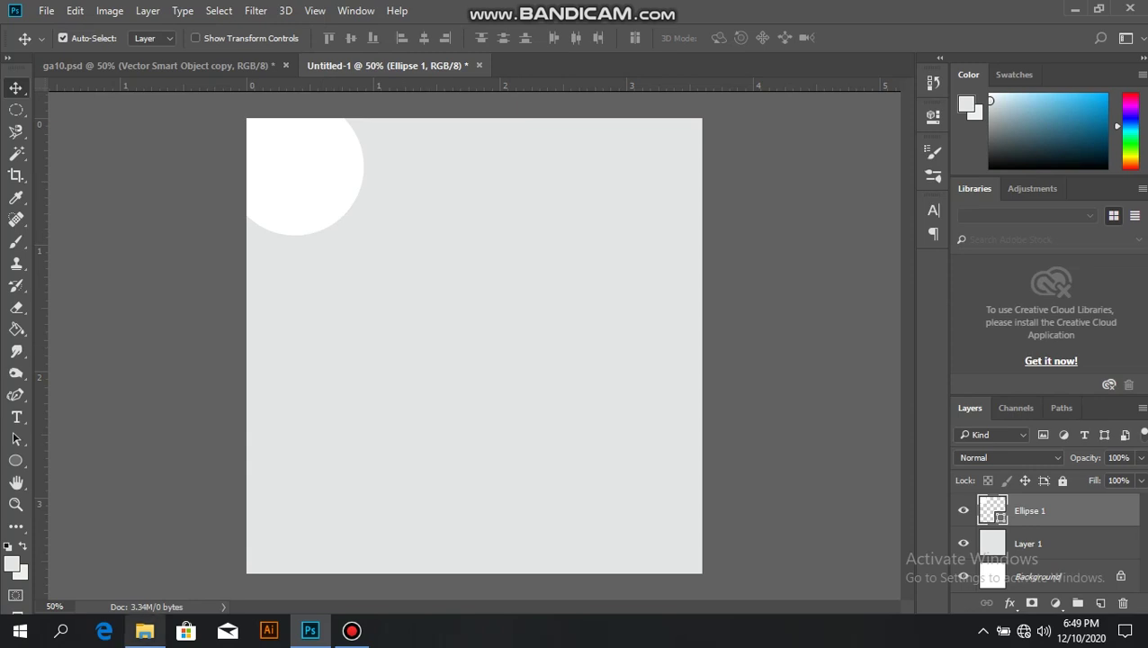
pyautogui.click(144, 630)
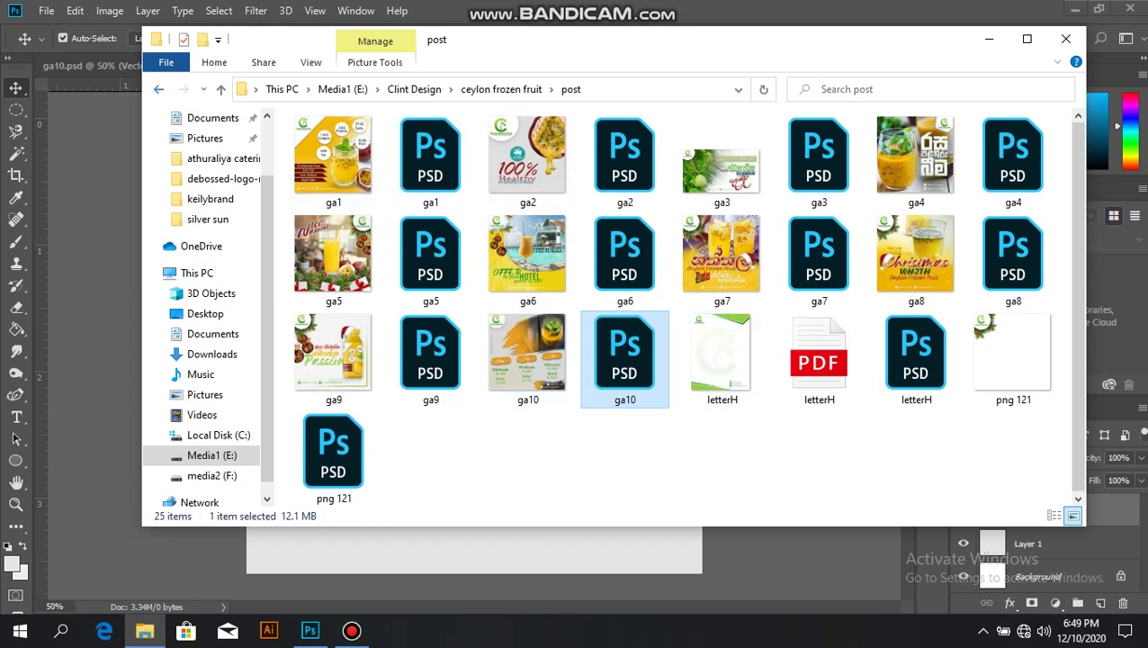
# Step: Back in ceylon frozen fruit, preview the lasat logo and drag it into Photoshop
pyautogui.click(158, 89)
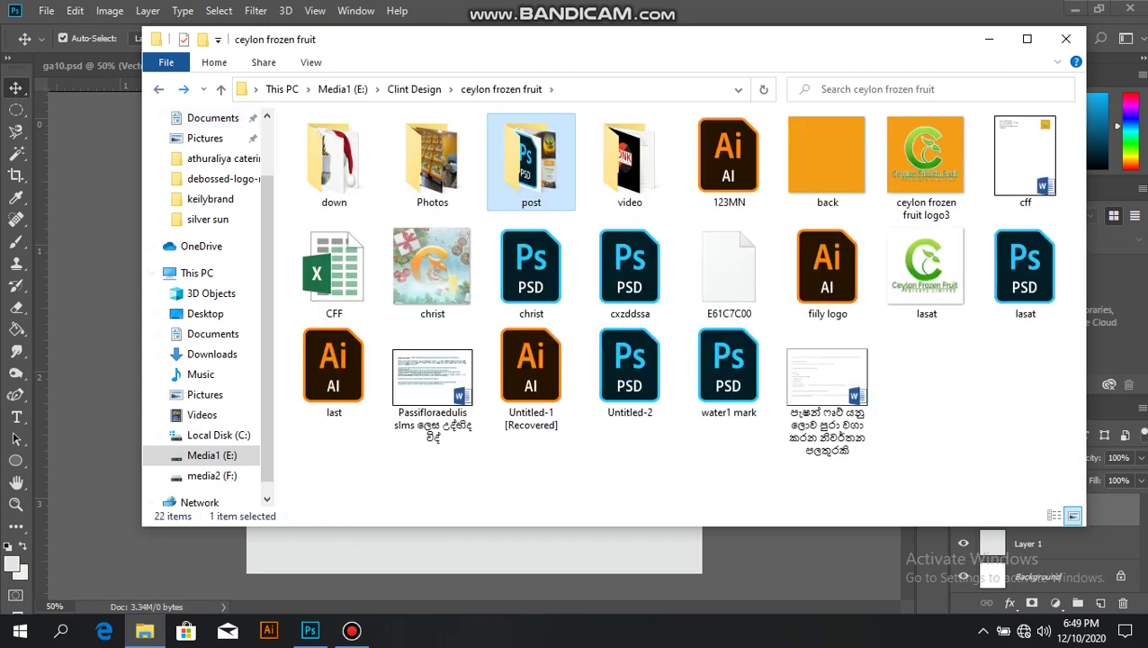
pyautogui.click(927, 270)
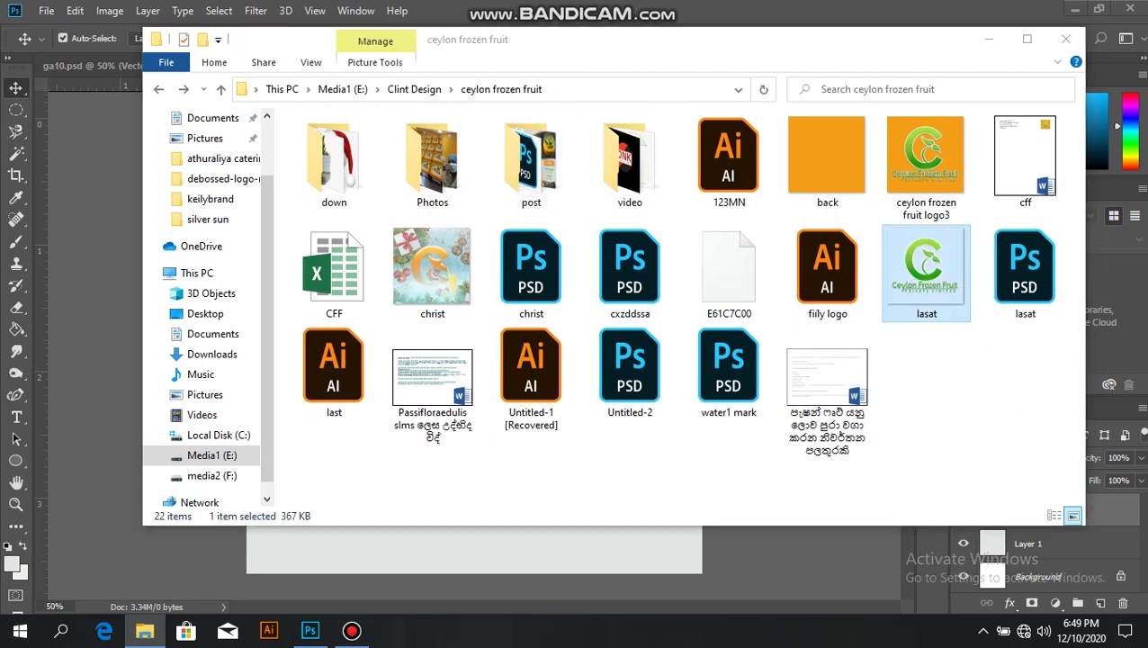
pyautogui.press('Return')
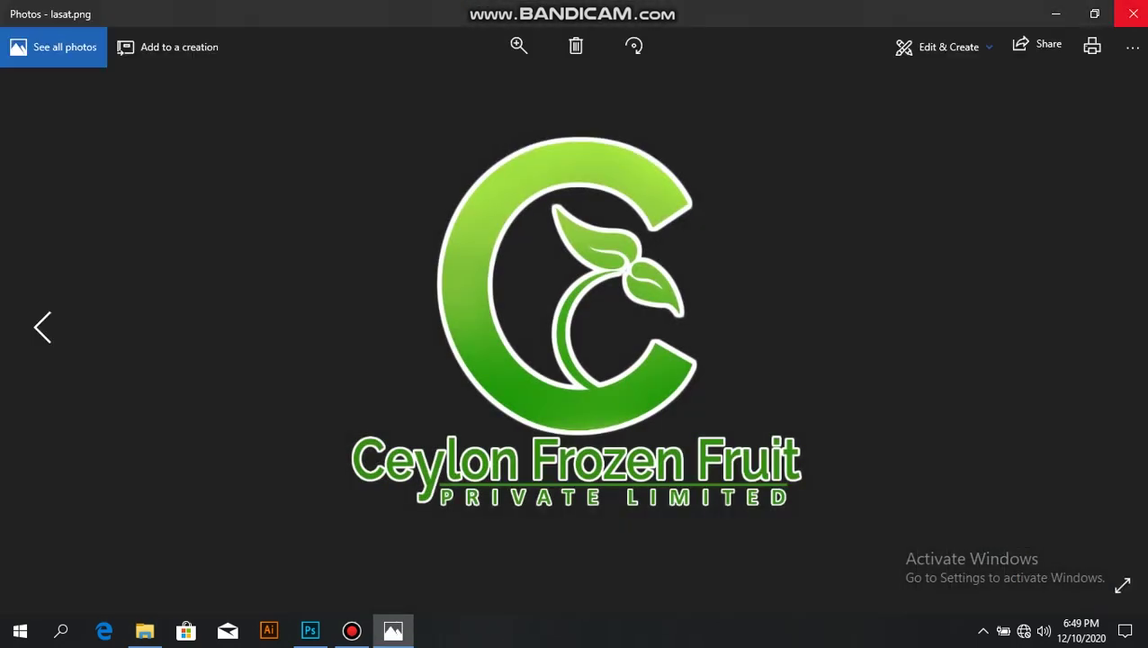
pyautogui.hotkey('alt', 'F4')
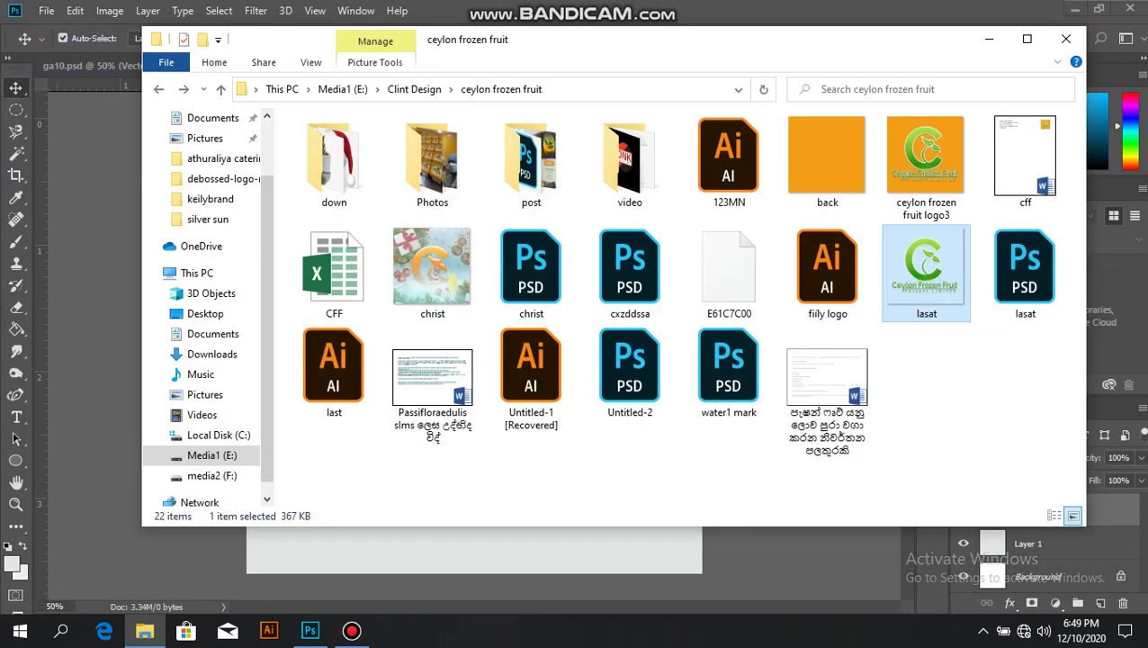
pyautogui.moveTo(927, 270); pyautogui.dragTo(135, 247)
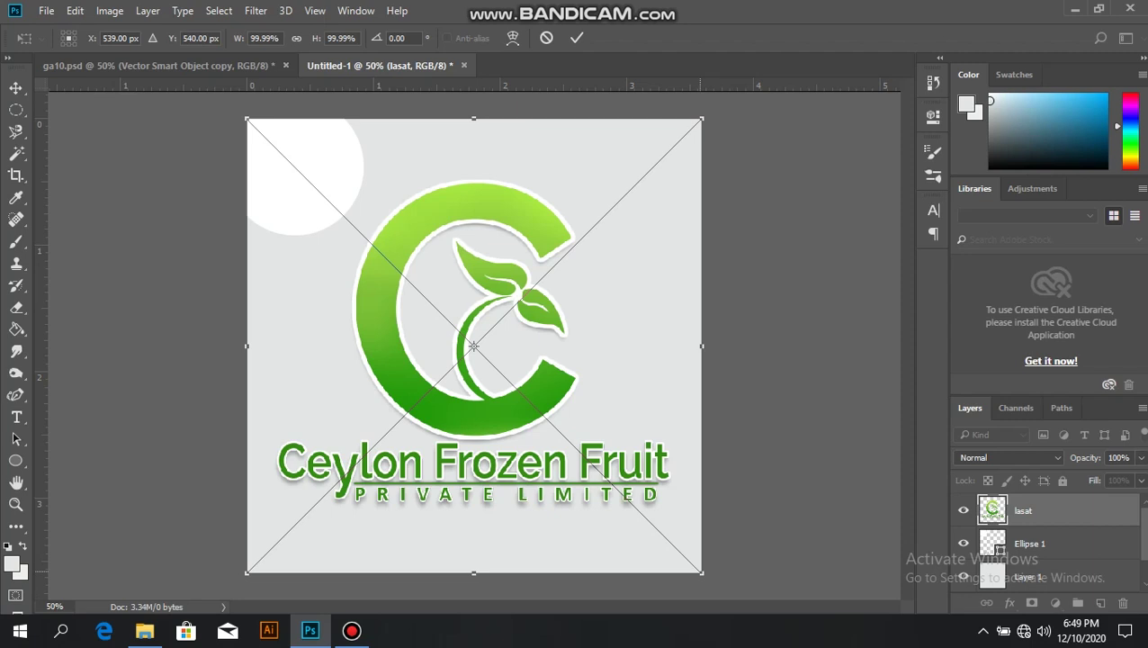
# Step: Scale the placed lasat logo to about 22.5% so it sits inside the white circle
pyautogui.moveTo(702, 572); pyautogui.dragTo(349, 220)
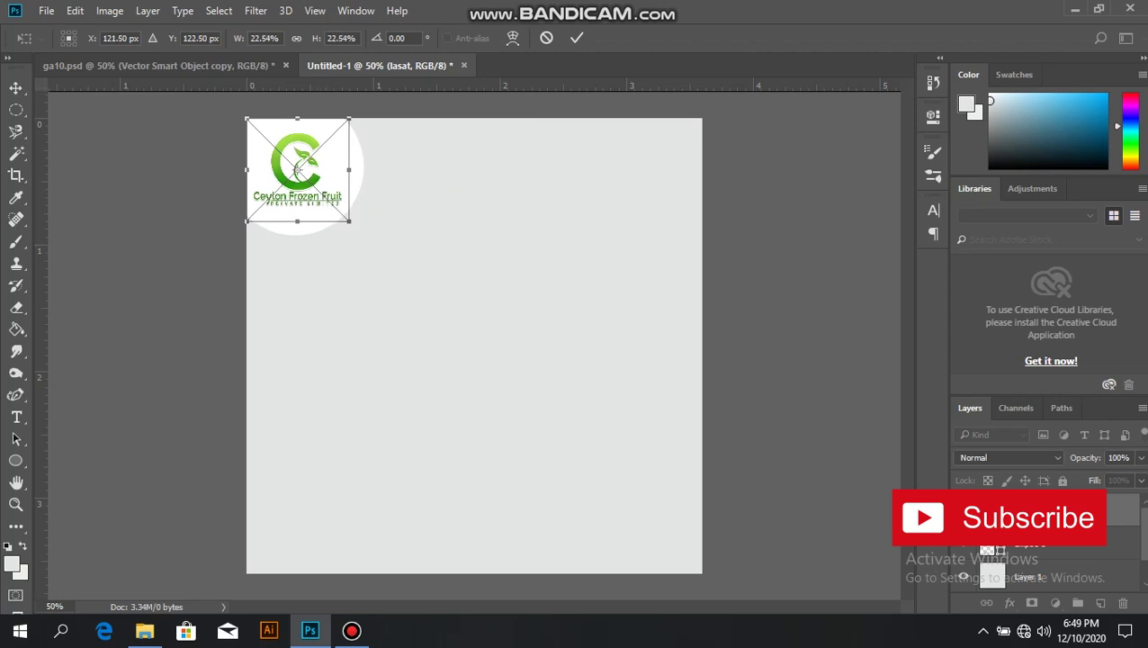
pyautogui.press('Return')
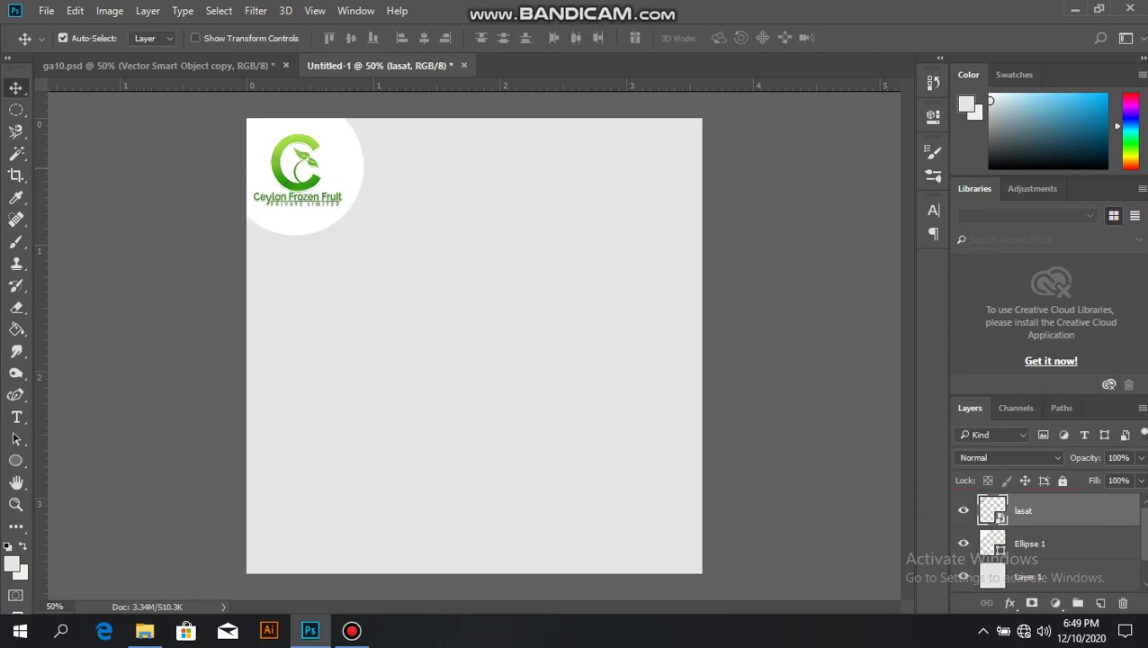
pyautogui.hotkey('alt', '[')
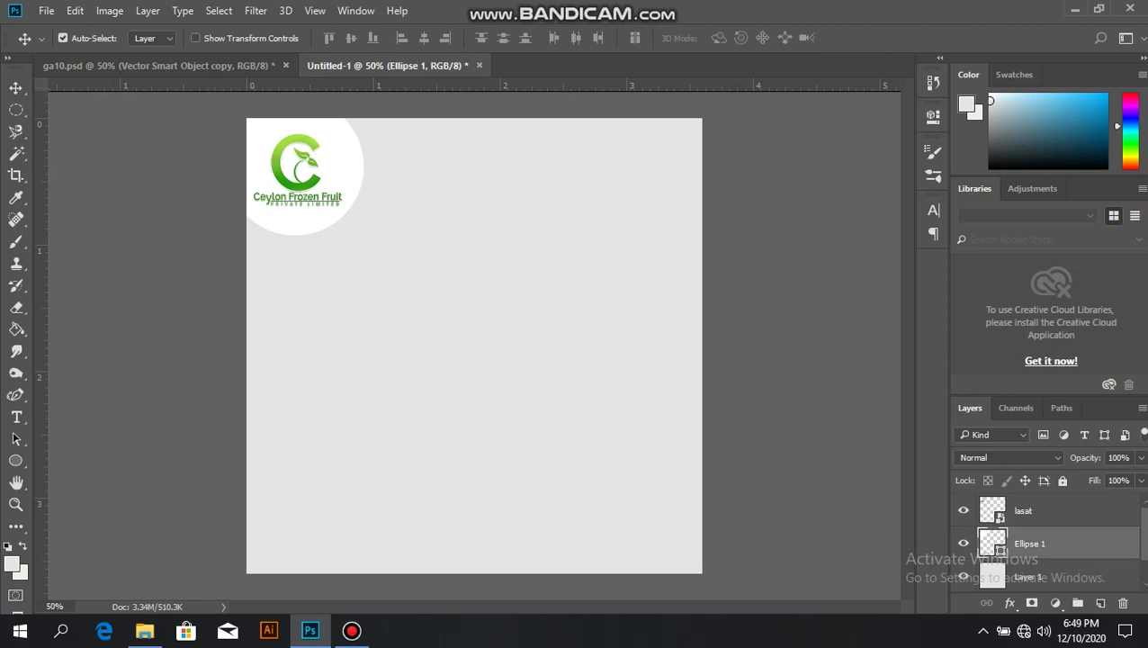
# Step: Add a Drop Shadow style to Ellipse 1 with dark grey #2e2e2f colour
pyautogui.doubleClick(1079, 544)
pyautogui.moveTo(445, 82); pyautogui.dragTo(604, 96)
pyautogui.click(458, 409)
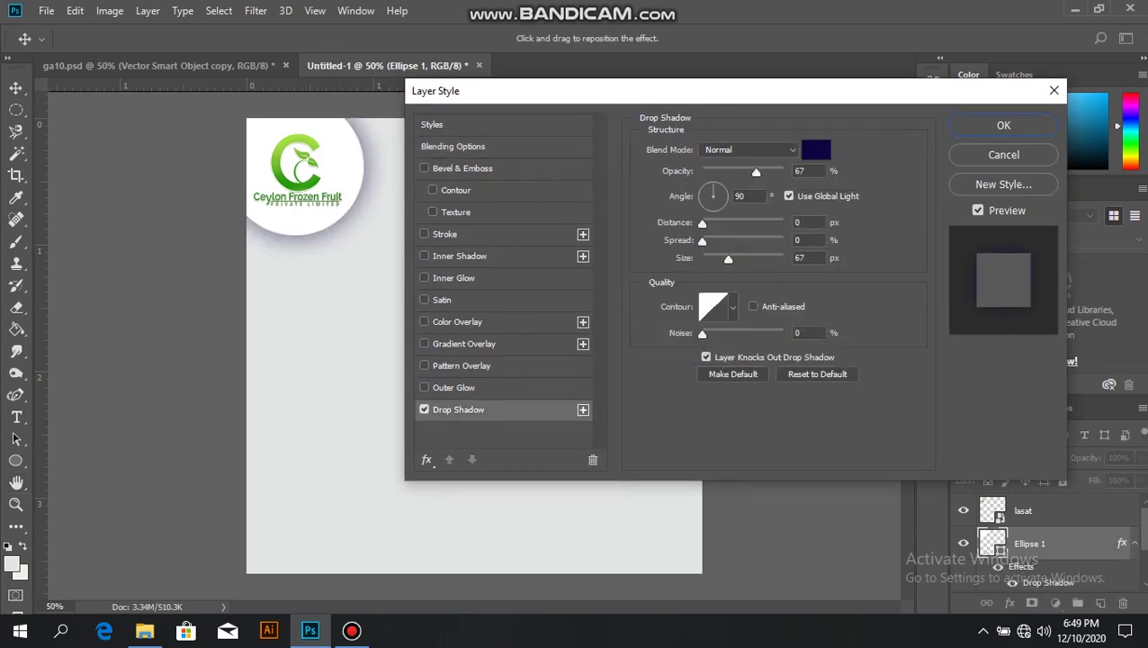
pyautogui.click(816, 150)
pyautogui.click(593, 376)
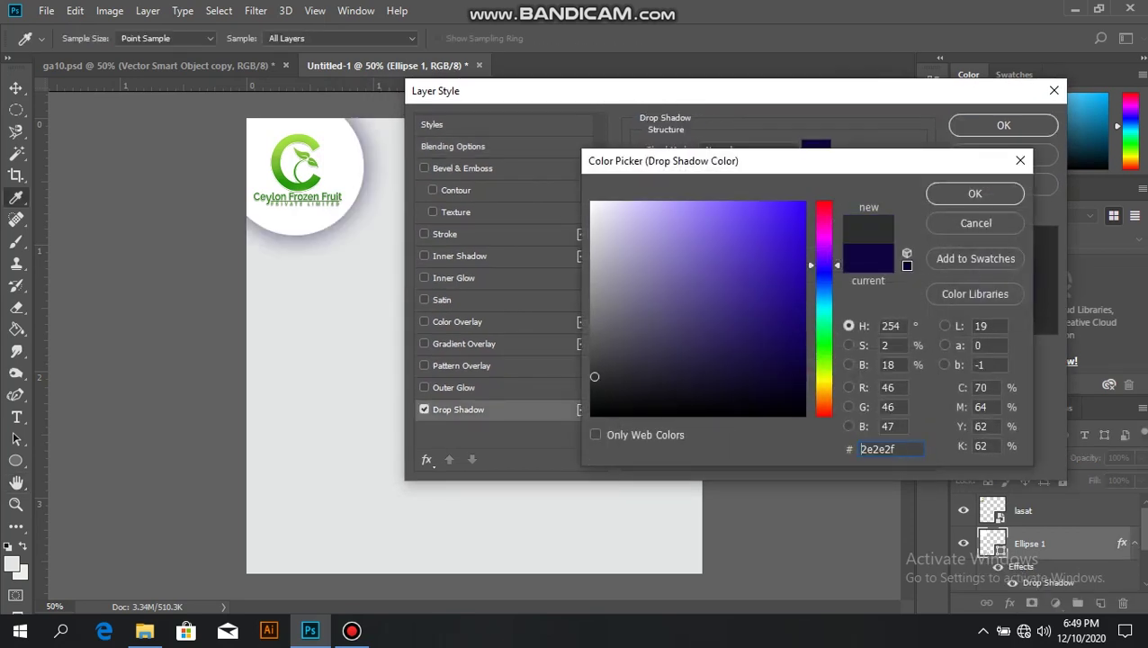
pyautogui.click(974, 193)
# Step: Tune the drop shadow to about 56% opacity, 0 distance, 0 spread and 114 px size
pyautogui.press('Up')
pyautogui.press('Up')
pyautogui.press('Up')
pyautogui.press('Up')
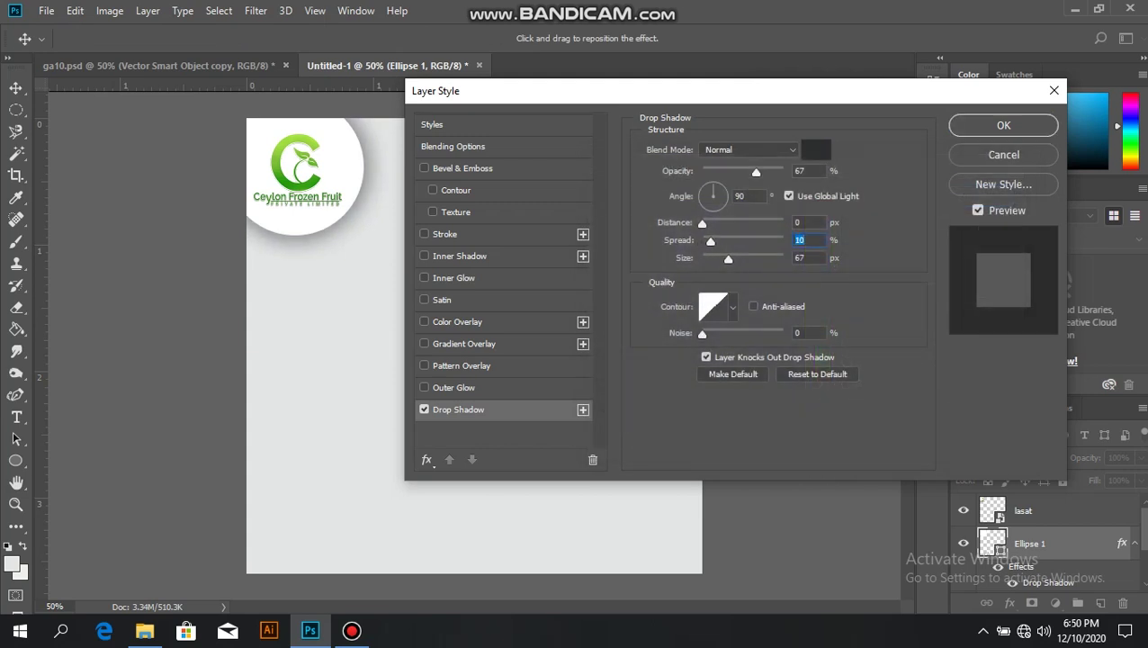
pyautogui.press('Tab')
pyautogui.press('Down')
pyautogui.press('Down')
pyautogui.press('Down')
pyautogui.press('Down')
pyautogui.press('Down')
pyautogui.press('Down')
pyautogui.press('Down')
pyautogui.press('Down')
pyautogui.press('Down')
pyautogui.press('Up')
pyautogui.press('Up')
pyautogui.press('Up')
pyautogui.press('Up')
pyautogui.press('Up')
pyautogui.press('Up')
pyautogui.press('Up')
pyautogui.press('Up')
pyautogui.press('Up')
pyautogui.press('Up')
pyautogui.press('Up')
pyautogui.press('Up')
pyautogui.hotkey('shift', 'Tab')
pyautogui.hotkey('shift', 'Tab')
pyautogui.press('Up')
pyautogui.press('Up')
pyautogui.press('Up')
pyautogui.press('Down')
pyautogui.press('Down')
pyautogui.press('Down')
pyautogui.hotkey('shift', 'Tab')
pyautogui.hotkey('shift', 'Tab')
pyautogui.press('Up')
pyautogui.press('Up')
pyautogui.press('Up')
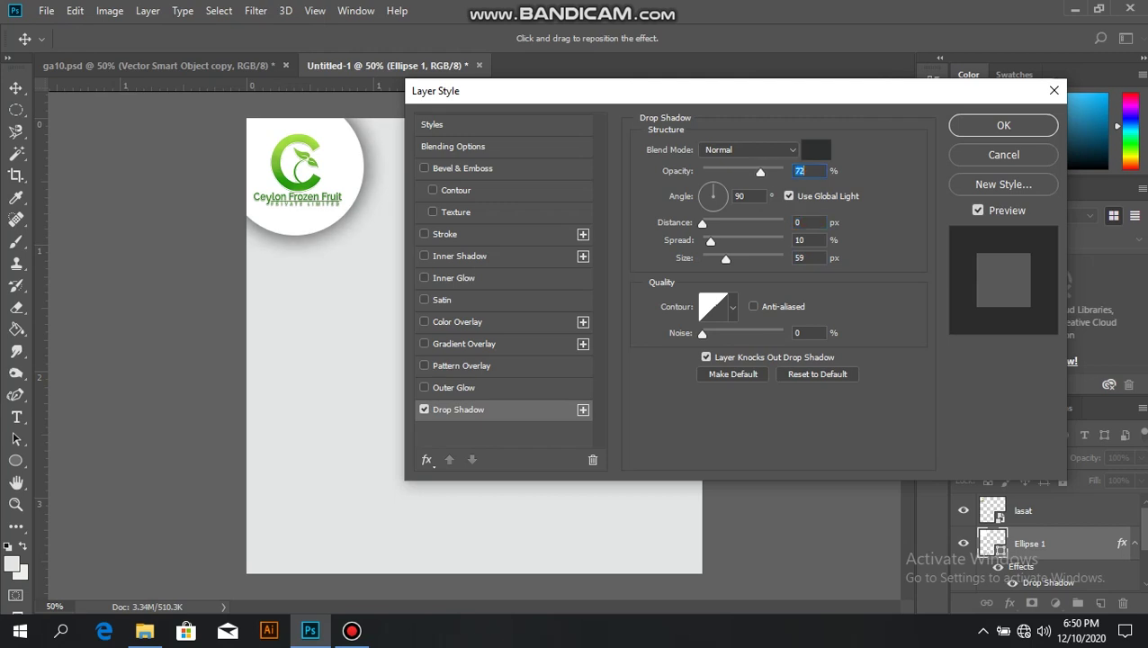
pyautogui.press('Tab')
pyautogui.press('Tab')
pyautogui.press('Tab')
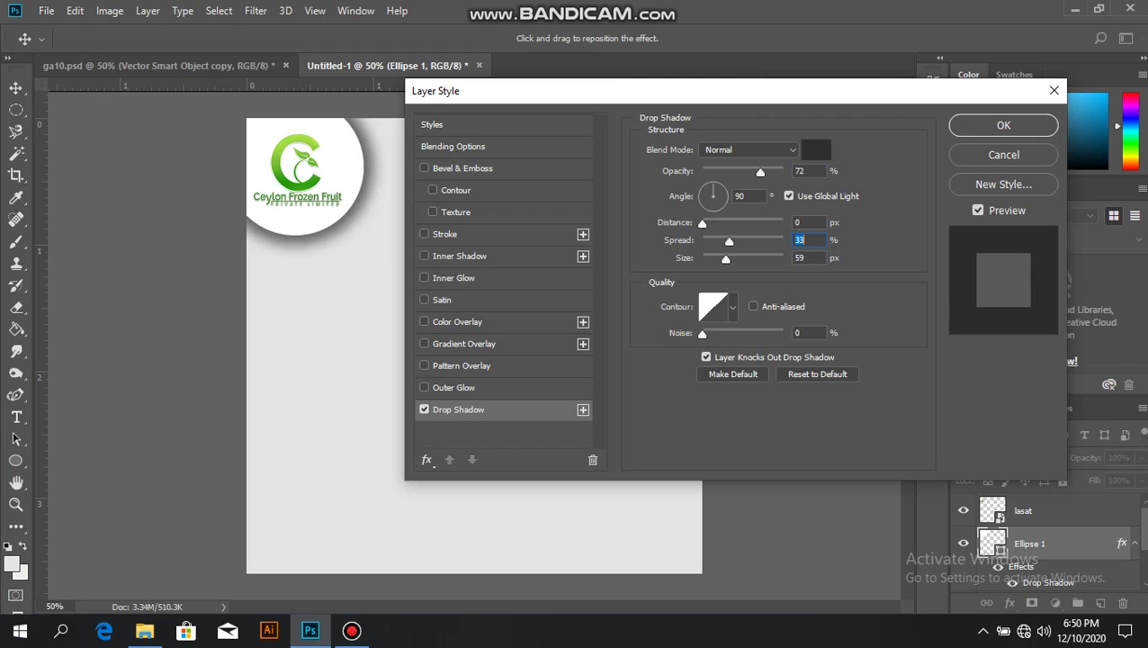
pyautogui.press('Down')
pyautogui.press('Down')
pyautogui.press('Down')
pyautogui.press('Tab')
pyautogui.press('Up')
pyautogui.press('Up')
pyautogui.press('Up')
pyautogui.press('Up')
pyautogui.press('Up')
pyautogui.press('Up')
pyautogui.press('Up')
pyautogui.press('Up')
pyautogui.press('Up')
pyautogui.press('Up')
pyautogui.press('Up')
pyautogui.press('Up')
pyautogui.press('Up')
pyautogui.press('Up')
pyautogui.press('Up')
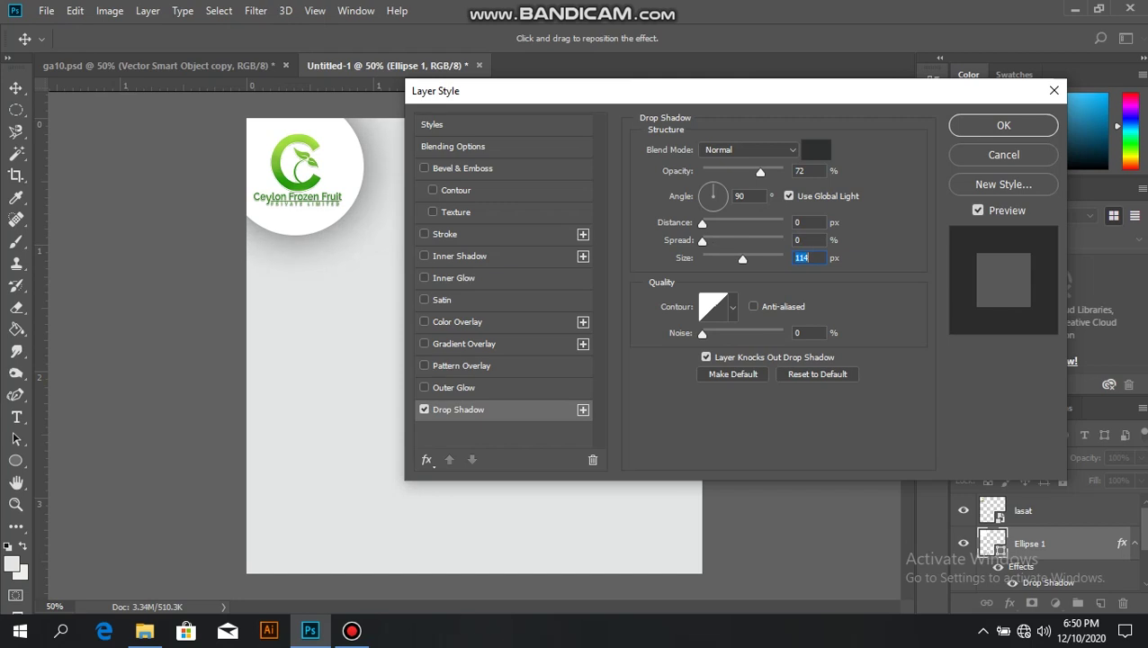
pyautogui.hotkey('shift', 'Tab')
pyautogui.hotkey('shift', 'Tab')
pyautogui.hotkey('shift', 'Tab')
pyautogui.press('Down')
pyautogui.press('Down')
pyautogui.press('Down')
pyautogui.press('Down')
pyautogui.press('Down')
pyautogui.press('Down')
pyautogui.press('Down')
pyautogui.press('Down')
pyautogui.press('Down')
pyautogui.press('Return')
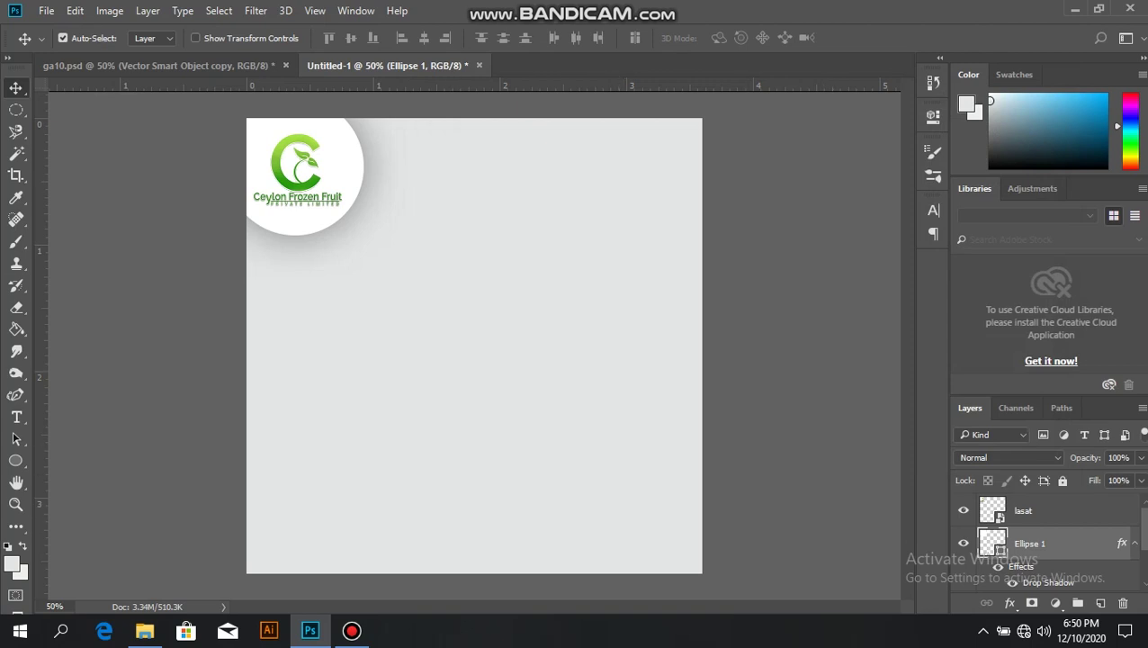
pyautogui.press('b')
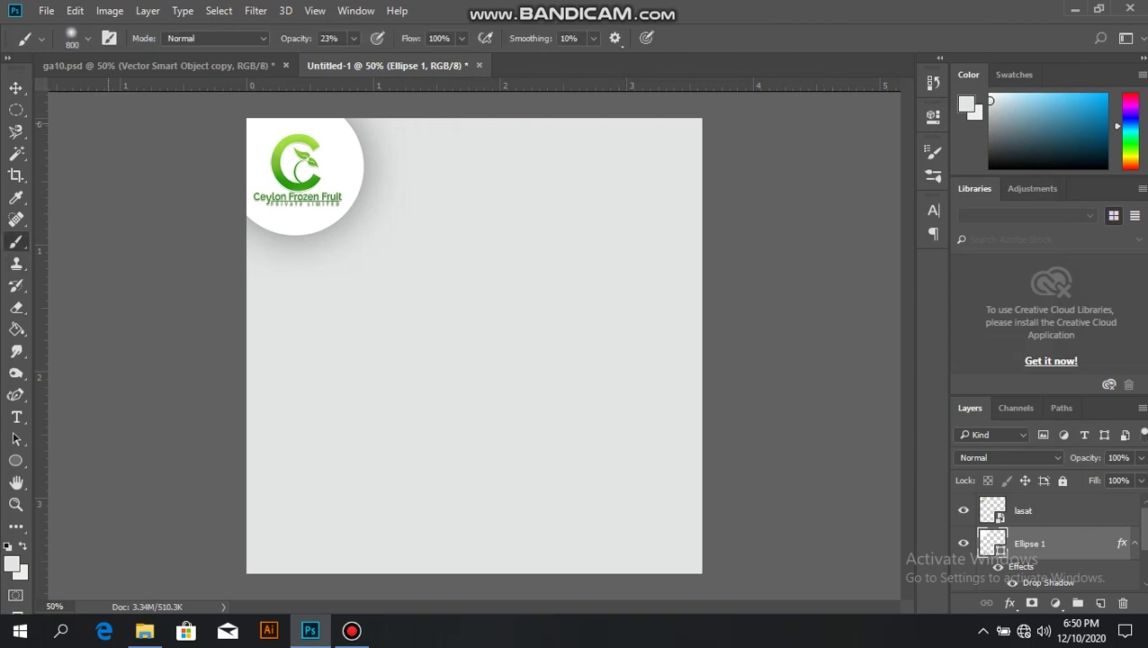
# Step: Choose the 2500 px rough stroke brush tip in Brush Settings
pyautogui.click(109, 38)
pyautogui.scroll(-3, 796, 211)
pyautogui.scroll(-4, 796, 211)
pyautogui.scroll(-3, 796, 211)
pyautogui.click(742, 216)
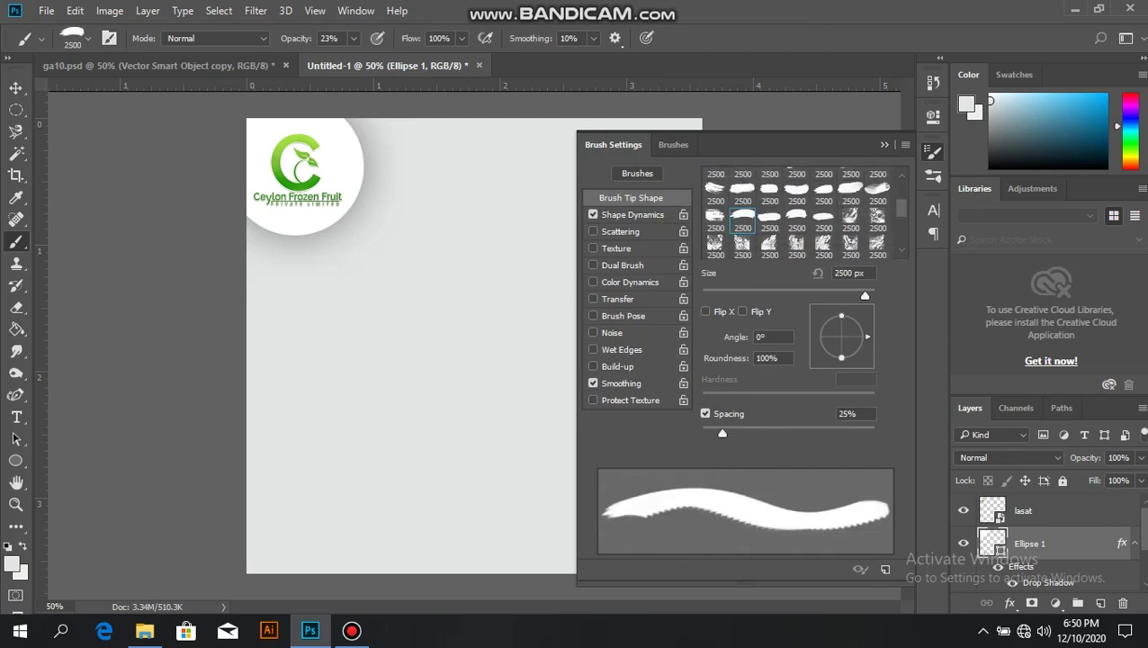
pyautogui.press('F5')
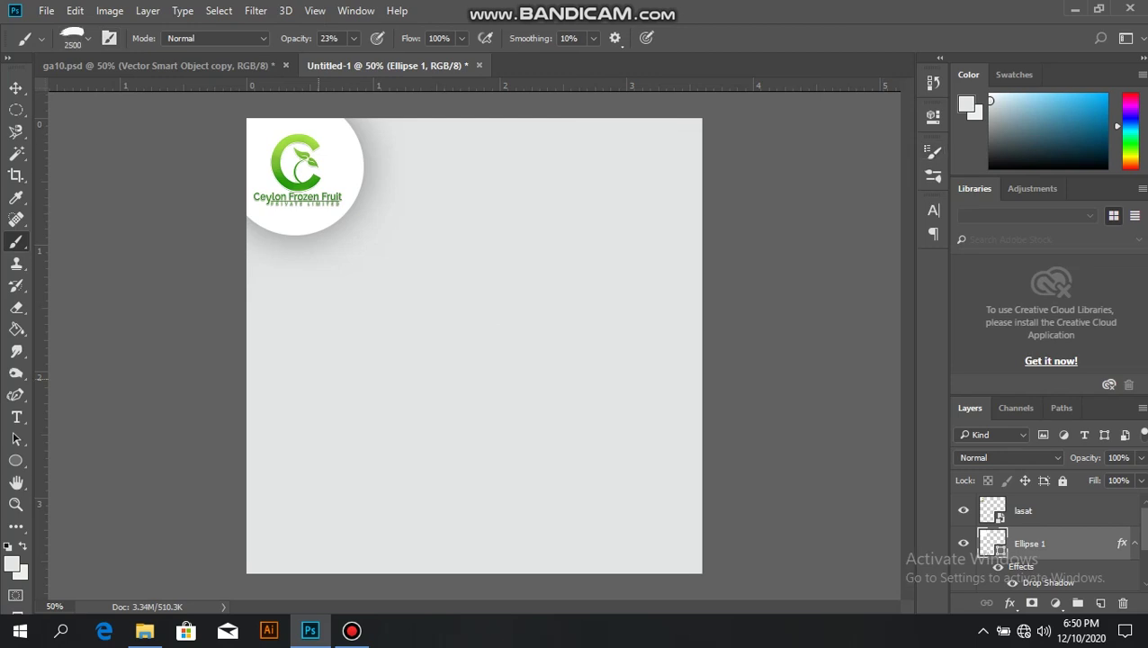
# Step: Add an empty layer above lasat and shrink the brush to 2000 px
pyautogui.click(1025, 510)
pyautogui.click(1100, 602)
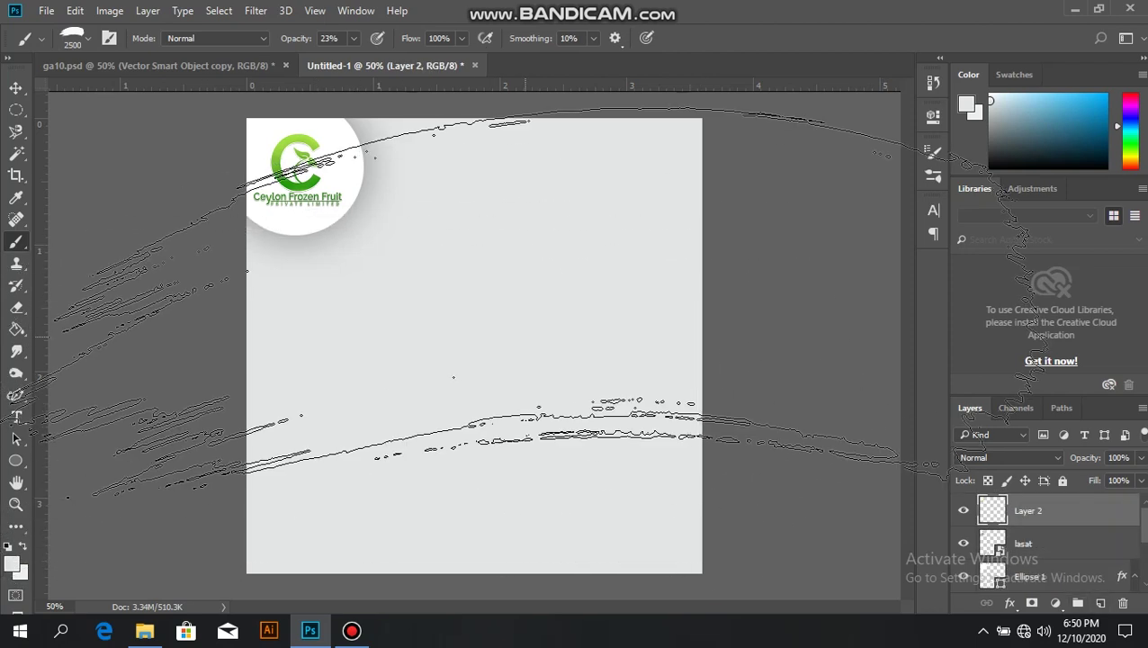
pyautogui.press('[')
pyautogui.press('[')
pyautogui.press('[')
pyautogui.press('[')
pyautogui.press('[')
pyautogui.press('[')
pyautogui.press('[')
pyautogui.press('[')
pyautogui.press('[')
pyautogui.press('[')
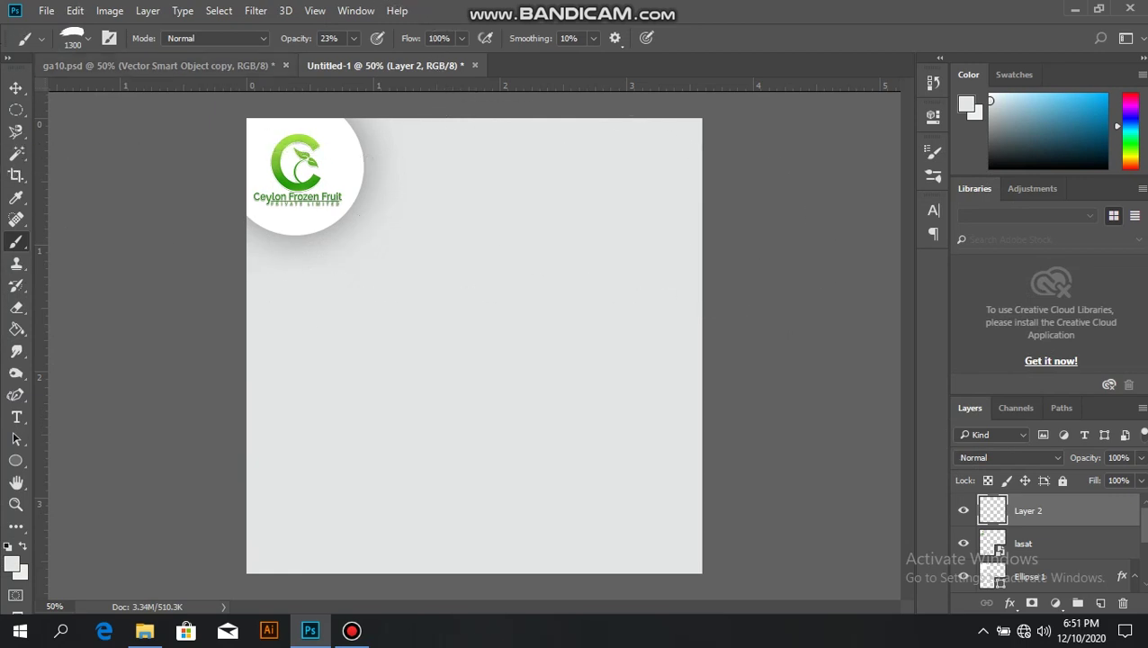
# Step: Compare with ga10.psd, then enlarge the brush and shift the colour toward yellow
pyautogui.click(158, 65)
pyautogui.hotkey('ctrl', 'Tab')
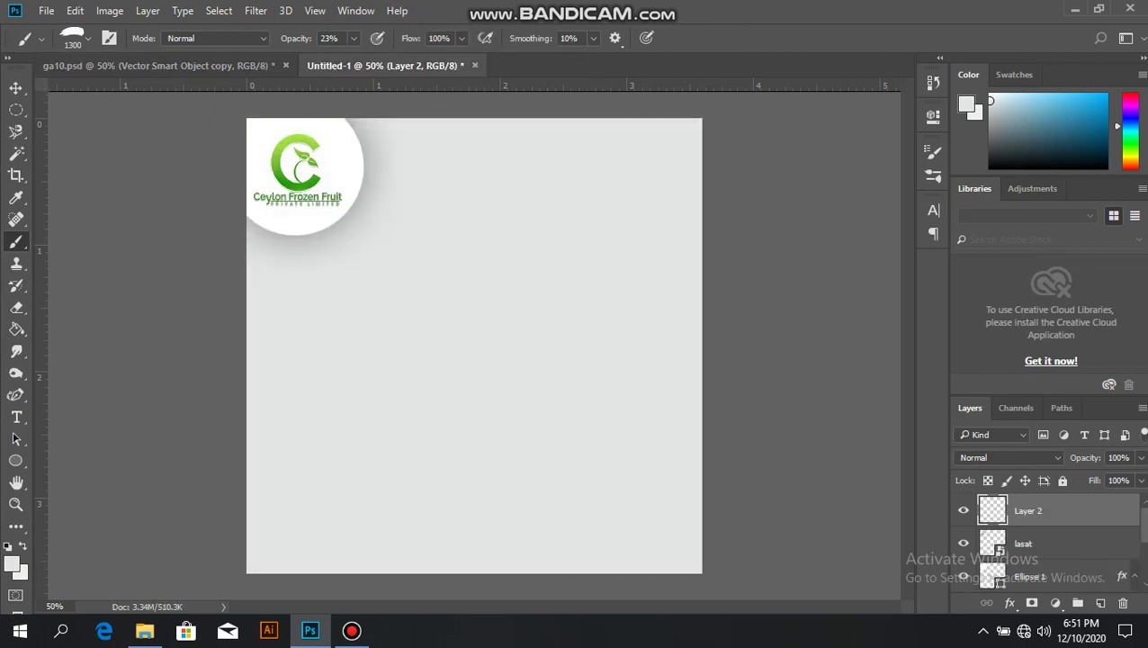
pyautogui.hotkey('ctrl', 'Tab')
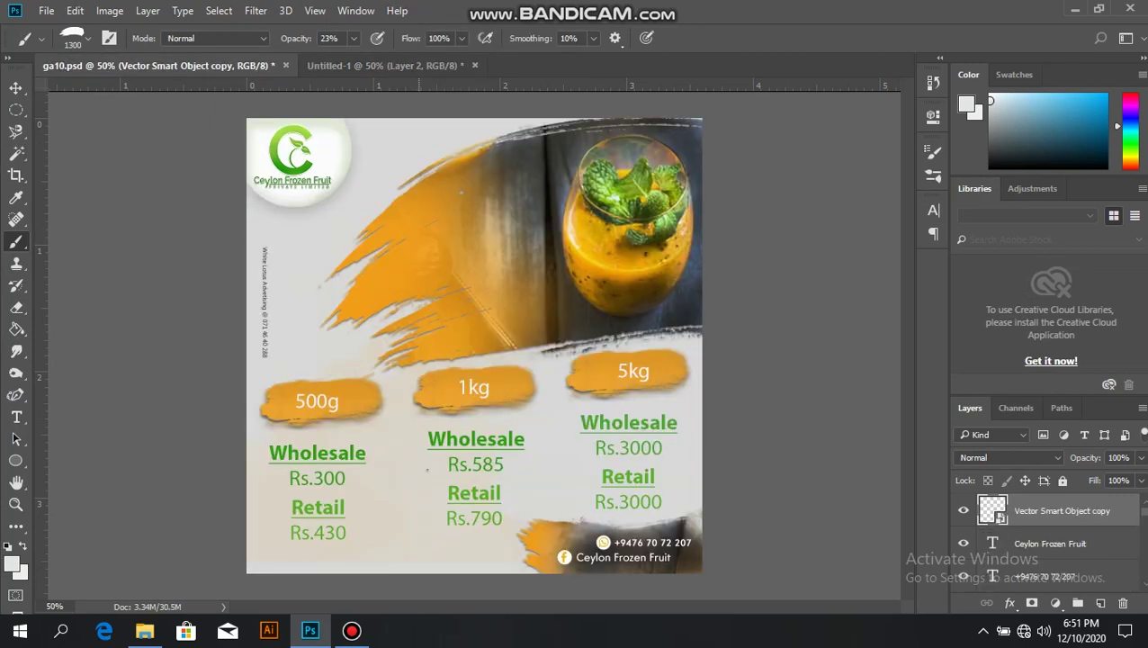
pyautogui.click(385, 65)
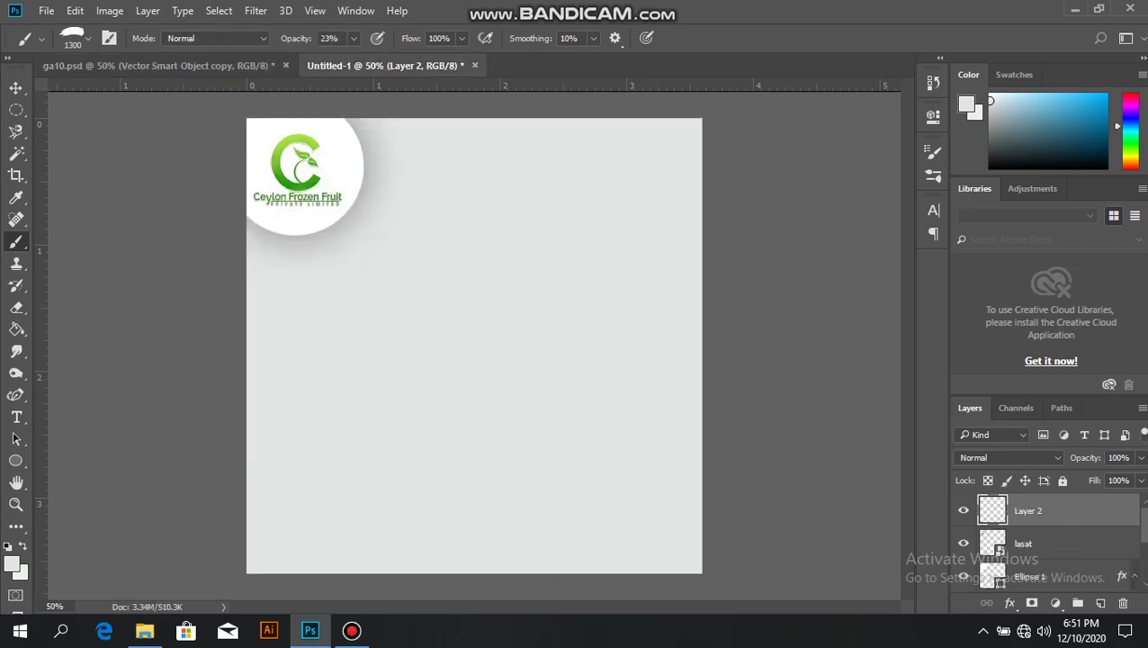
pyautogui.press(']')
pyautogui.press(']')
pyautogui.press(']')
pyautogui.press(']')
pyautogui.press(']')
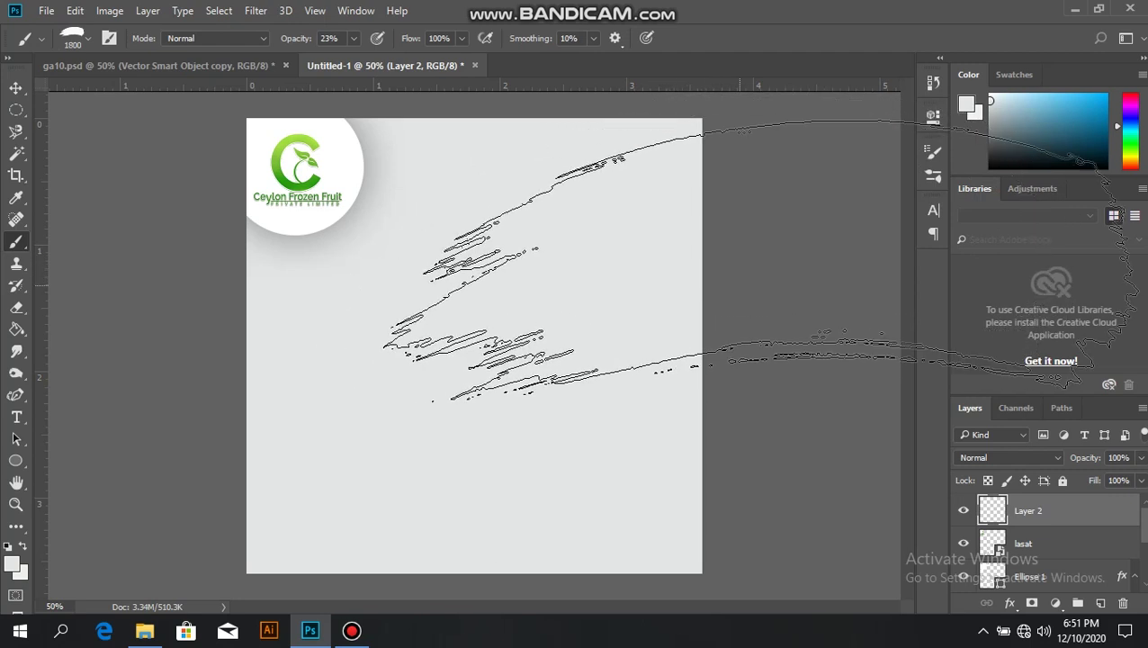
pyautogui.click(1130, 137)
pyautogui.moveTo(1130, 137); pyautogui.dragTo(1130, 158)
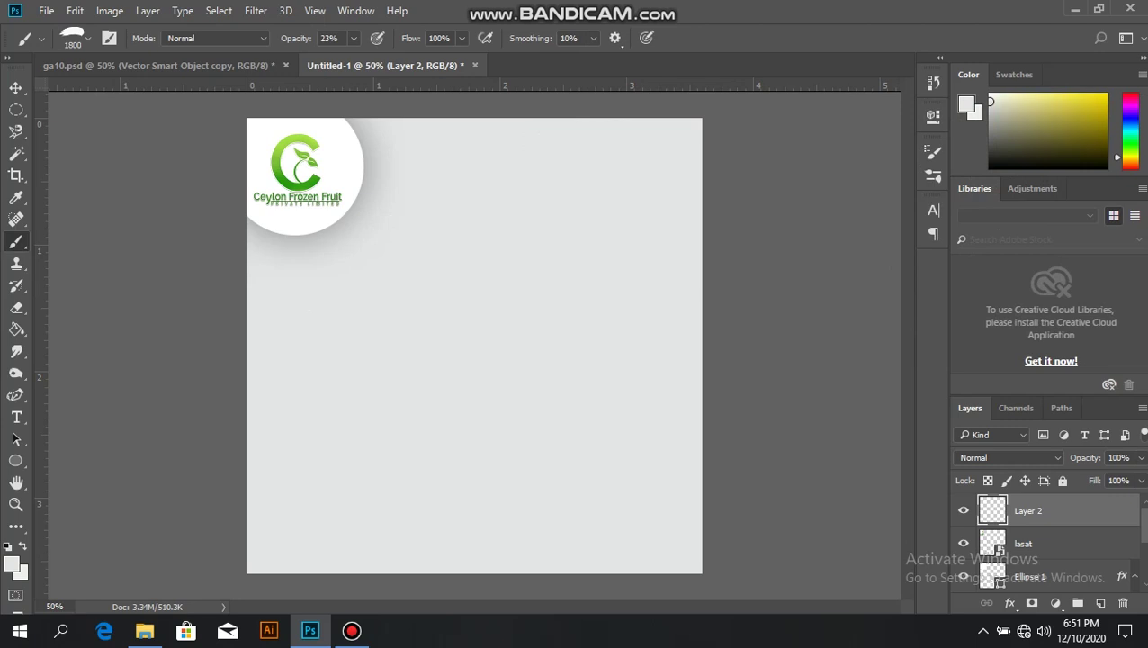
# Step: Set the foreground colour to yellow #e9b913
pyautogui.press('alt')
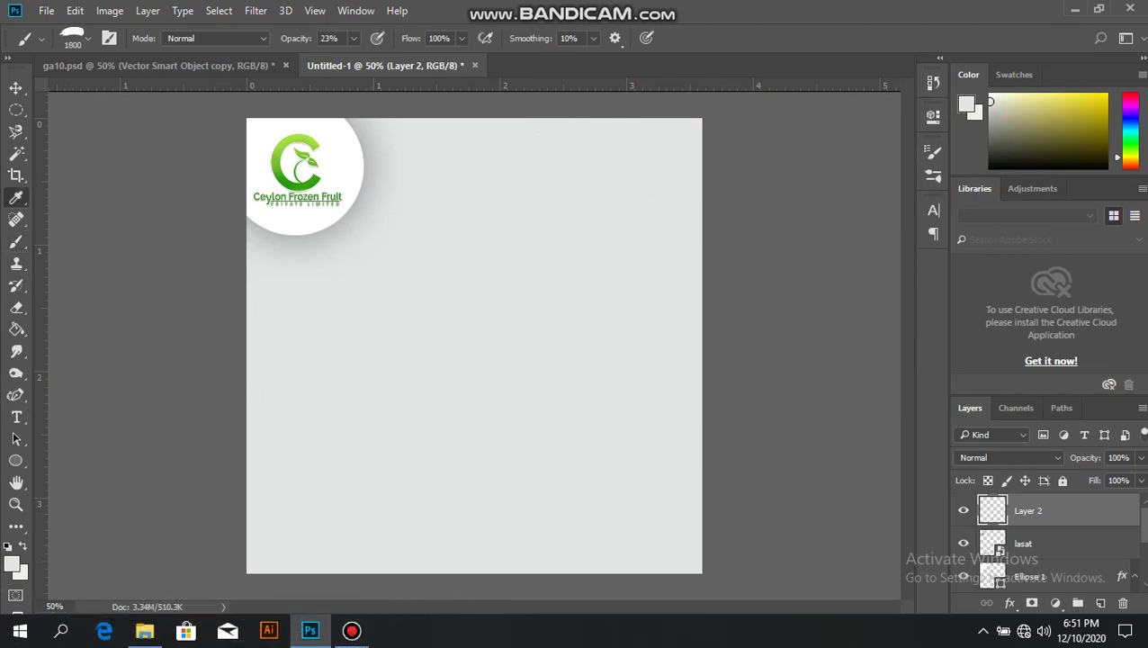
pyautogui.click(966, 104)
pyautogui.click(791, 233)
pyautogui.moveTo(792, 233)
pyautogui.mouseDown()
pyautogui.moveTo(721, 208)
pyautogui.moveTo(752, 238)
pyautogui.mouseUp()
pyautogui.moveTo(824, 385); pyautogui.dragTo(824, 388)
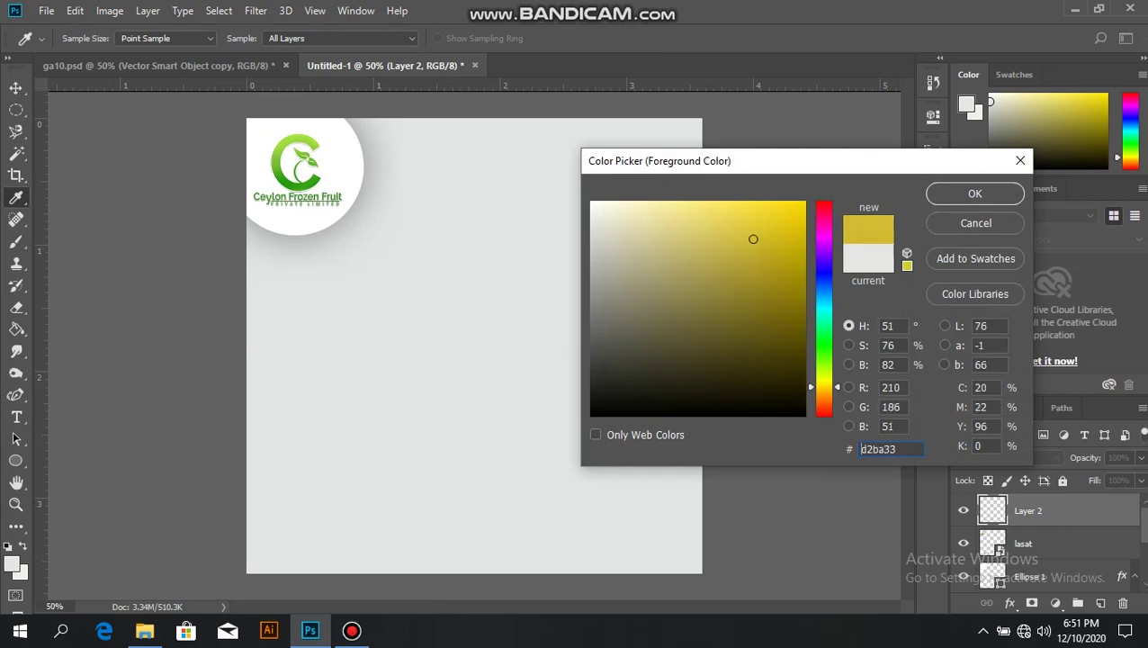
pyautogui.moveTo(752, 239); pyautogui.dragTo(787, 220)
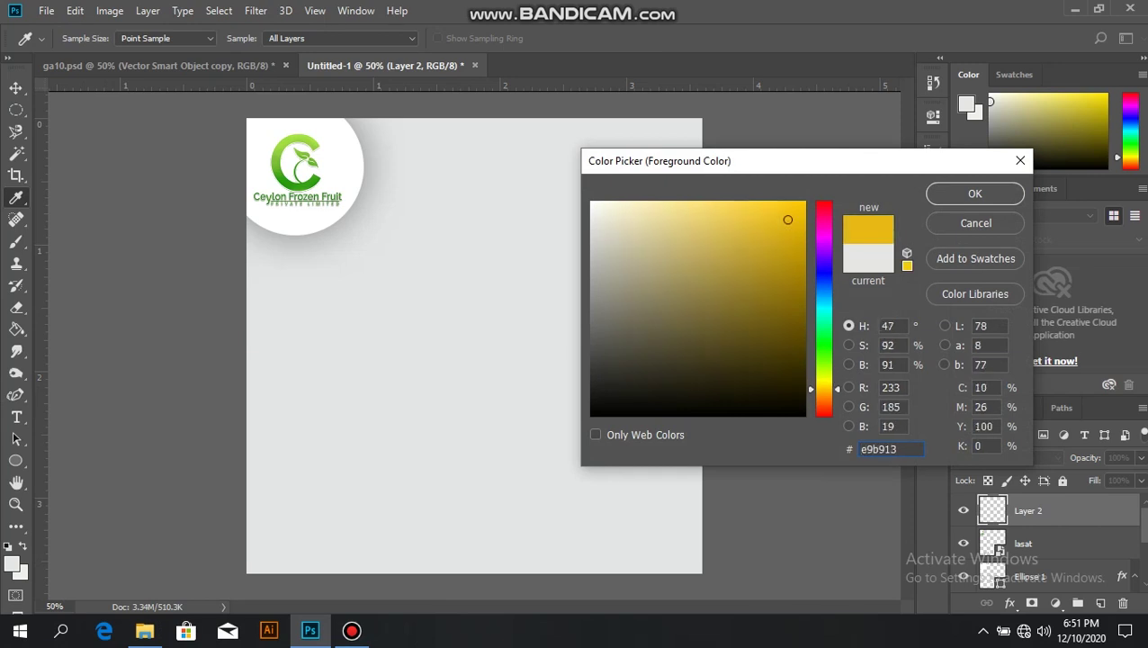
pyautogui.click(974, 194)
# Step: Paint a solid yellow stroke across the upper canvas with a 1700 px brush at 100% opacity
pyautogui.press('b')
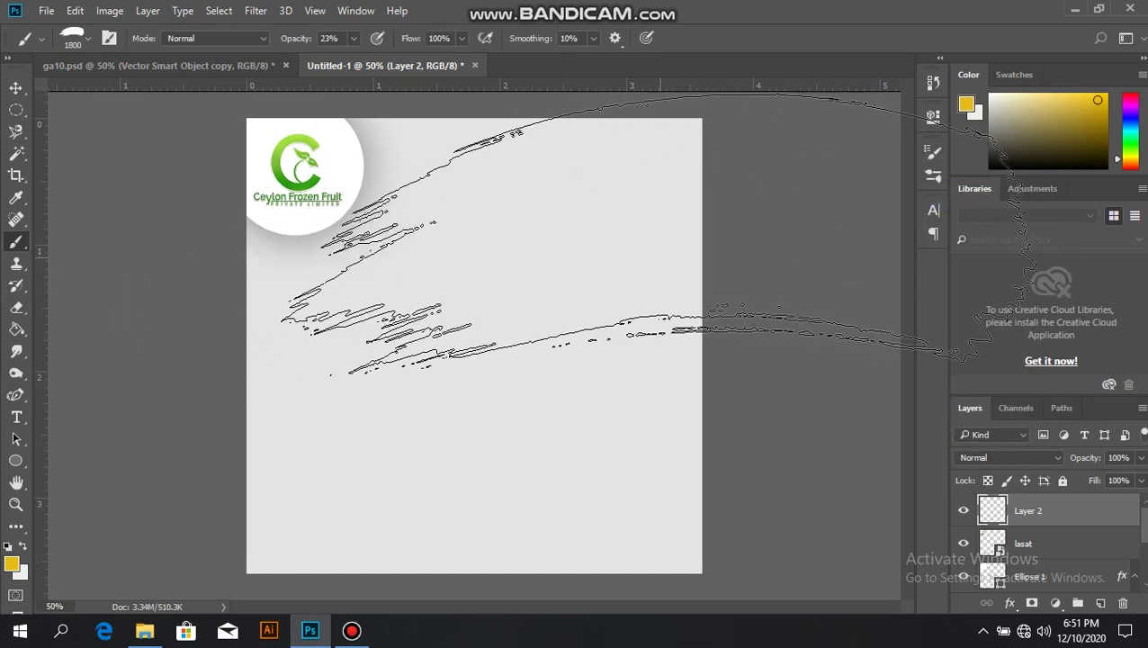
pyautogui.press('[')
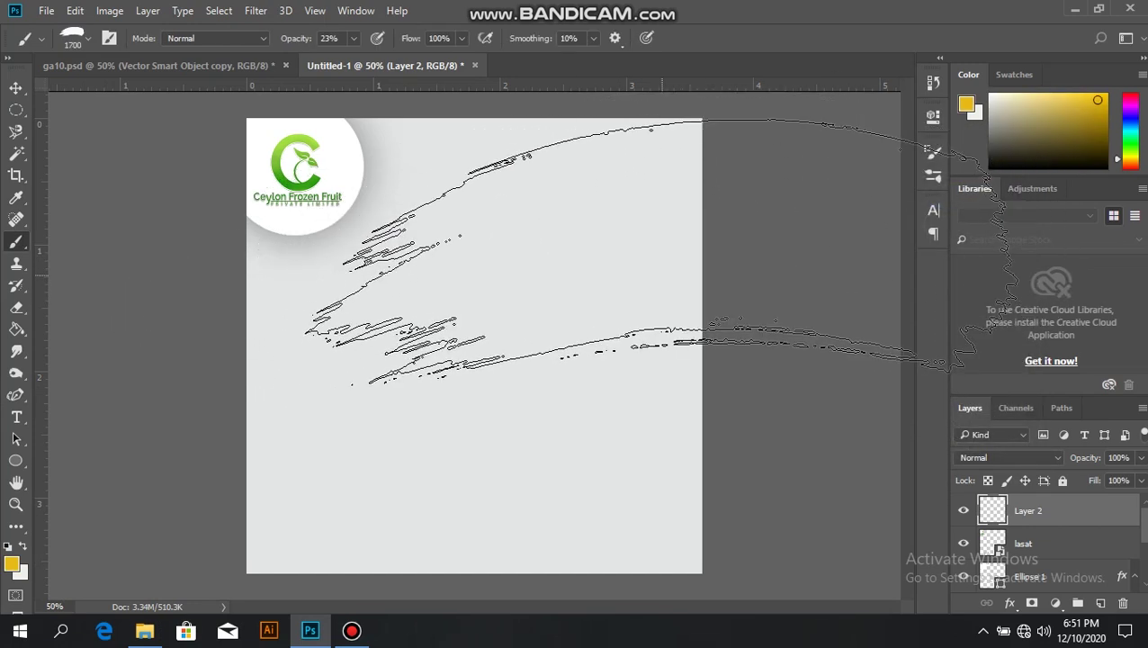
pyautogui.click(634, 243)
pyautogui.hotkey('ctrl', 'z')
pyautogui.click(354, 38)
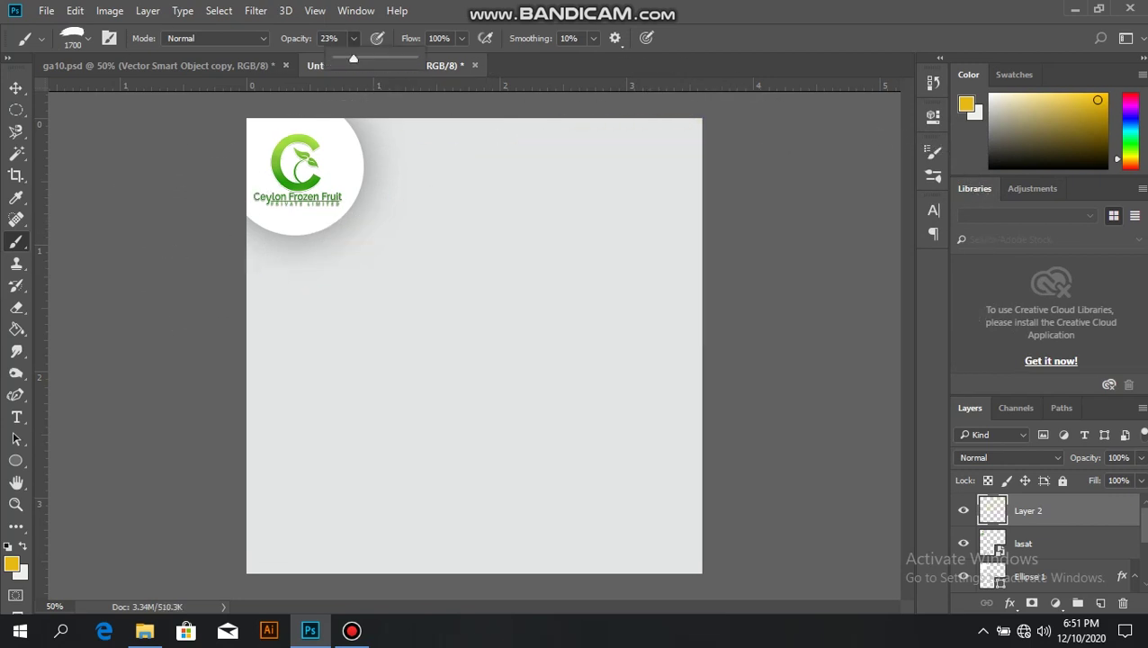
pyautogui.moveTo(353, 59); pyautogui.dragTo(413, 59)
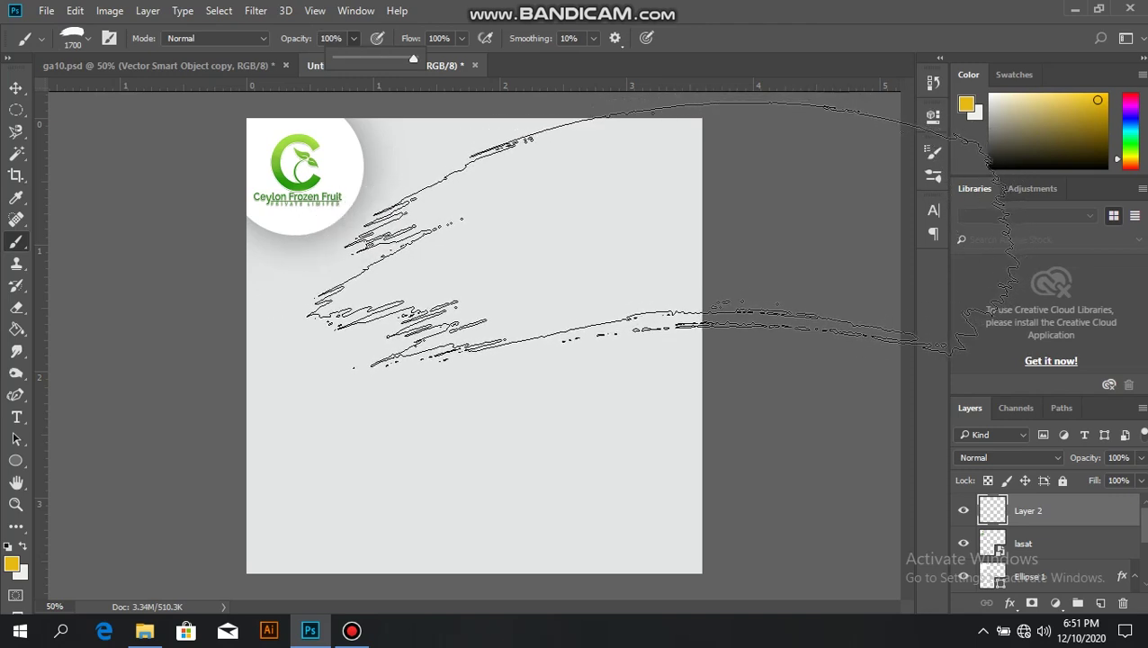
pyautogui.click(629, 236)
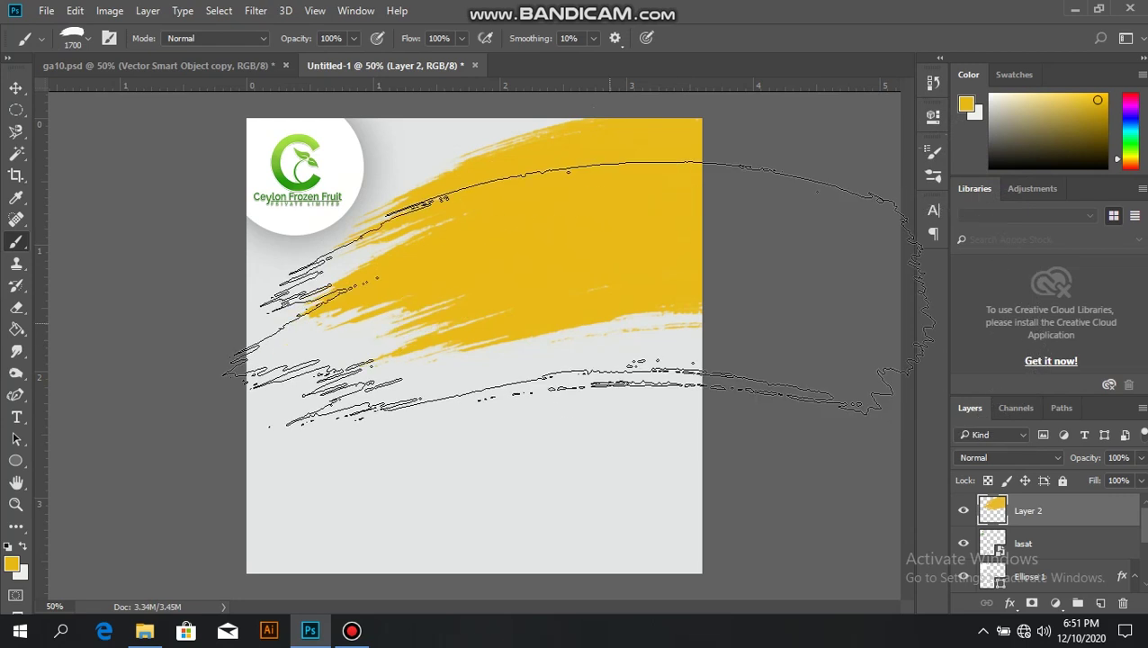
# Step: Drag the passion fruit cocktail photo from the down folder into the Photoshop document
pyautogui.click(15, 87)
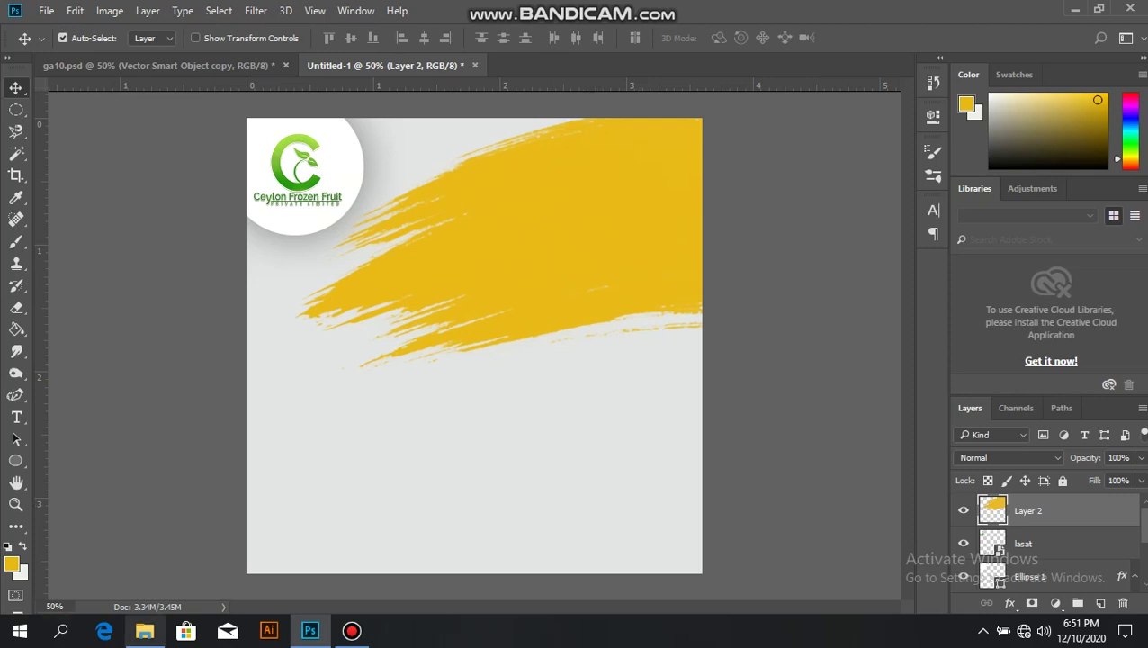
pyautogui.click(144, 630)
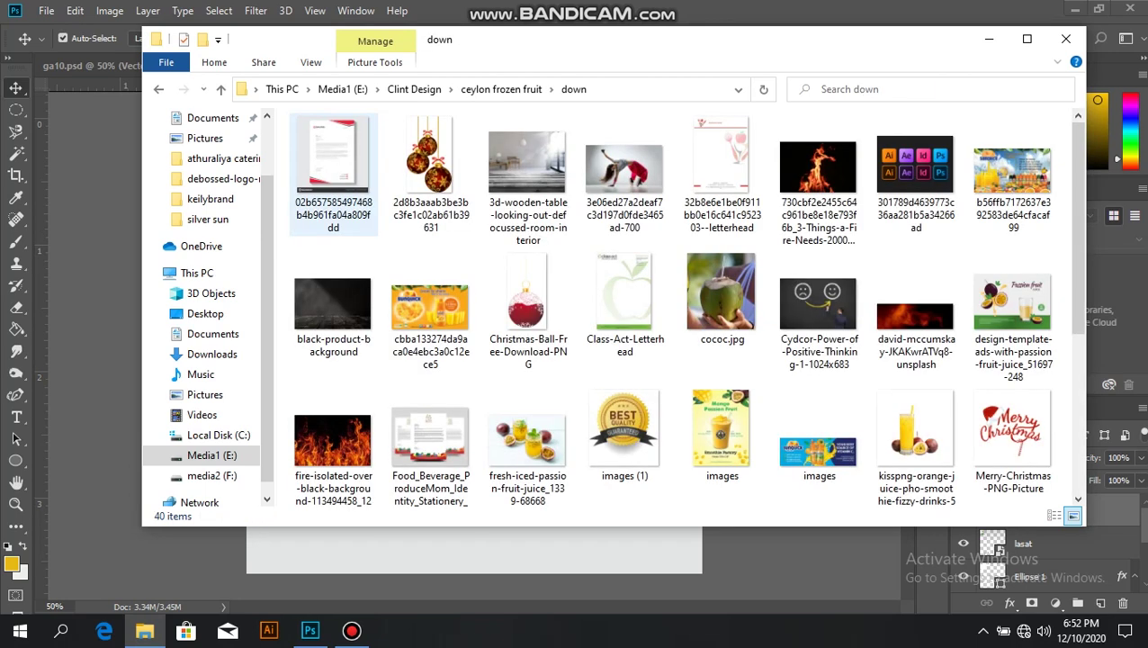
pyautogui.scroll(-1, 752, 267)
pyautogui.scroll(-1, 753, 260)
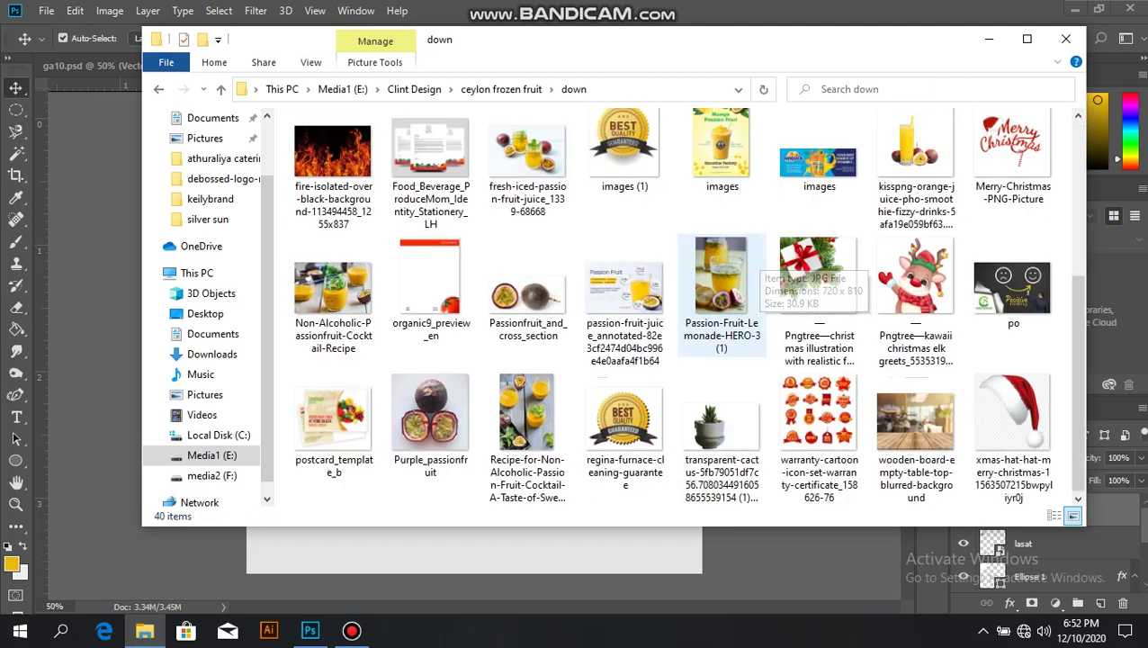
pyautogui.moveTo(527, 422)
pyautogui.mouseDown()
pyautogui.moveTo(212, 378)
pyautogui.moveTo(474, 345)
pyautogui.mouseUp()
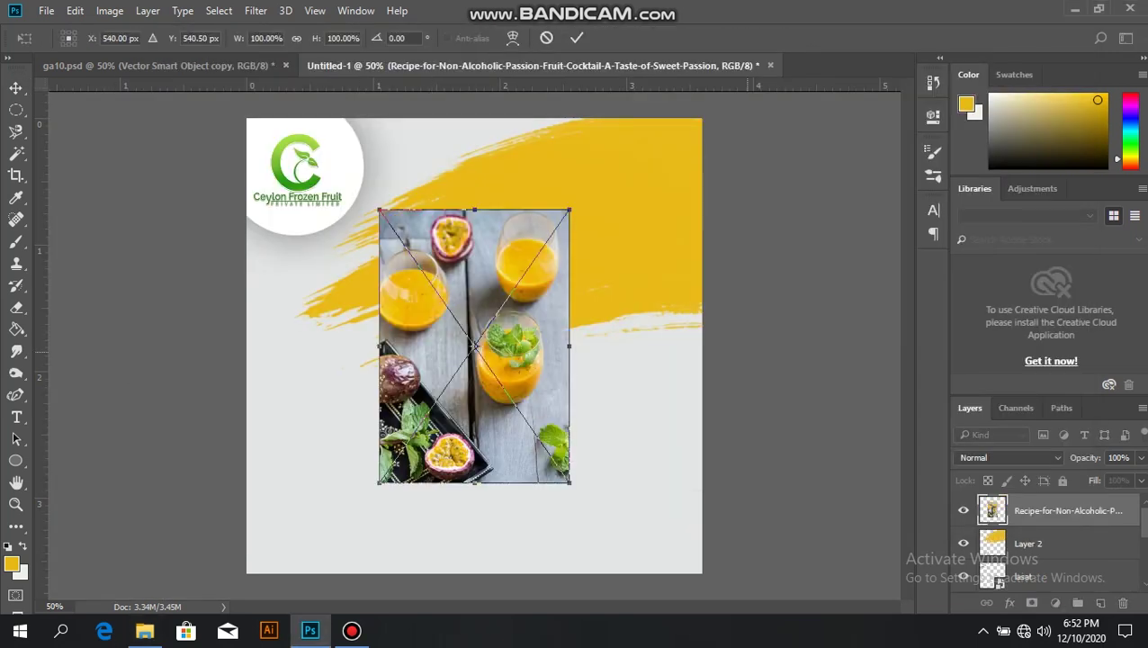
# Step: Place and rasterize the juice photo, move it right, and clip it into the yellow stroke
pyautogui.press('Return')
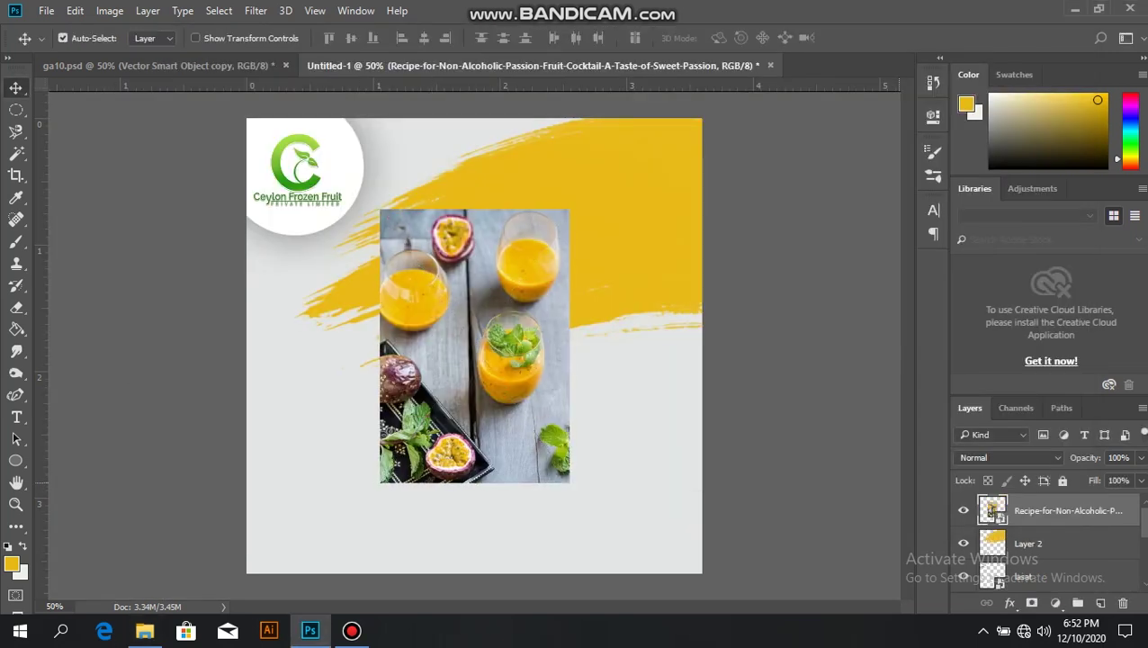
pyautogui.rightClick(1090, 510)
pyautogui.click(771, 372)
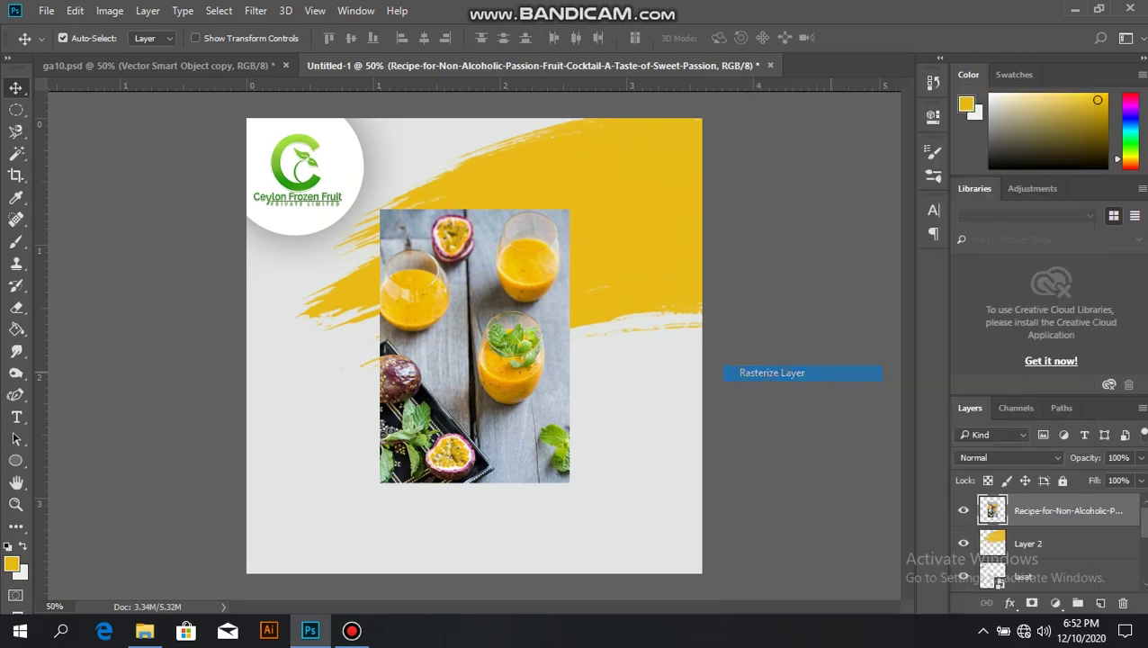
pyautogui.moveTo(533, 365)
pyautogui.mouseDown()
pyautogui.moveTo(666, 273)
pyautogui.moveTo(641, 268)
pyautogui.moveTo(656, 268)
pyautogui.mouseUp()
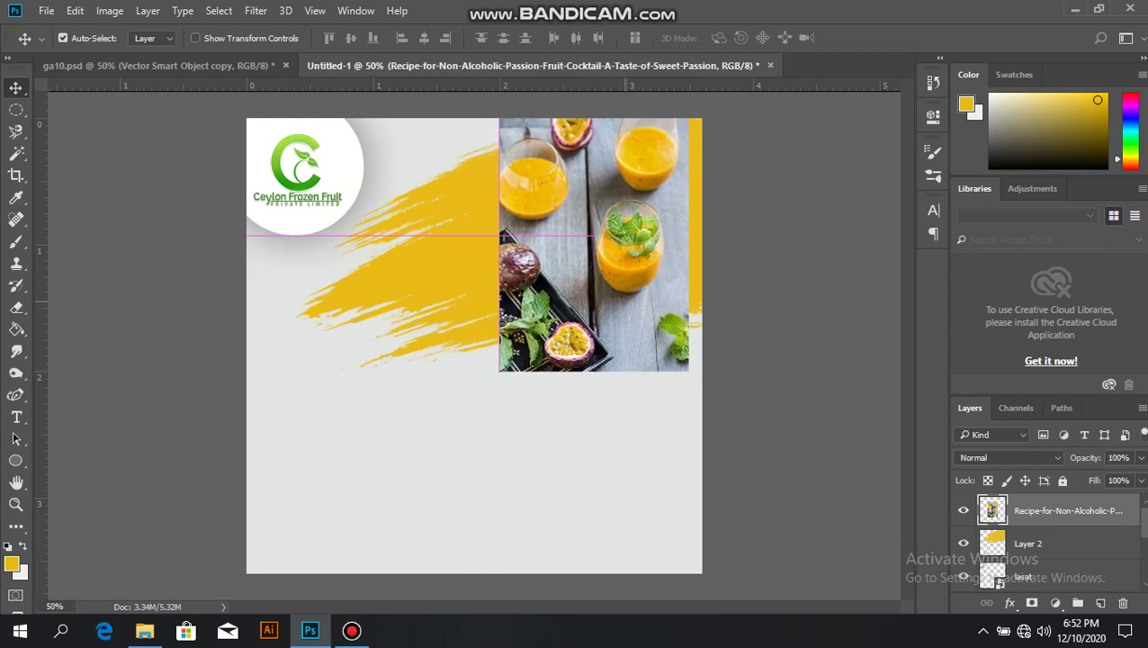
pyautogui.hotkey('ctrl', 'alt', 'g')
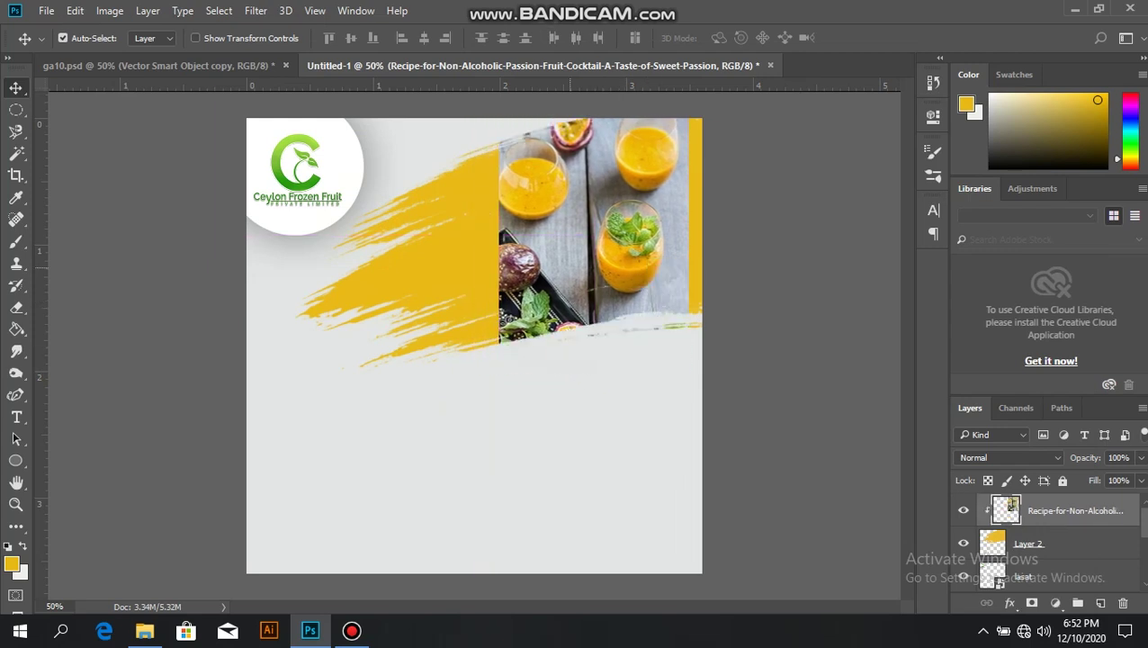
# Step: Enlarge the clipped photo to about 161% and shift it left and up
pyautogui.hotkey('ctrl', 't')
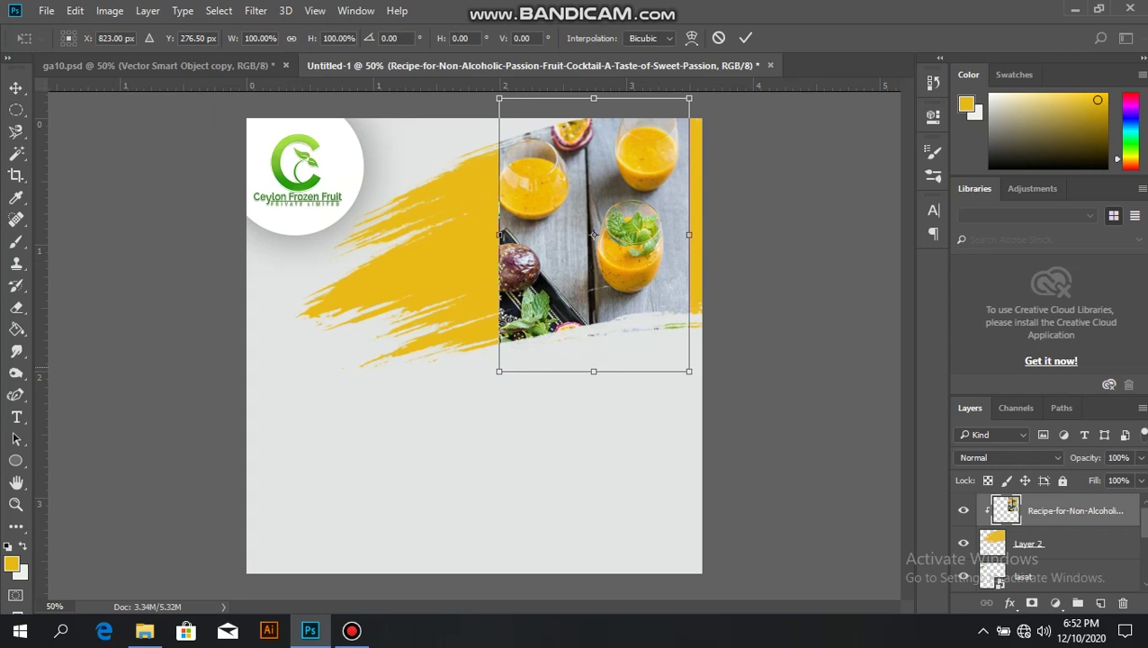
pyautogui.moveTo(689, 371); pyautogui.dragTo(746, 454)
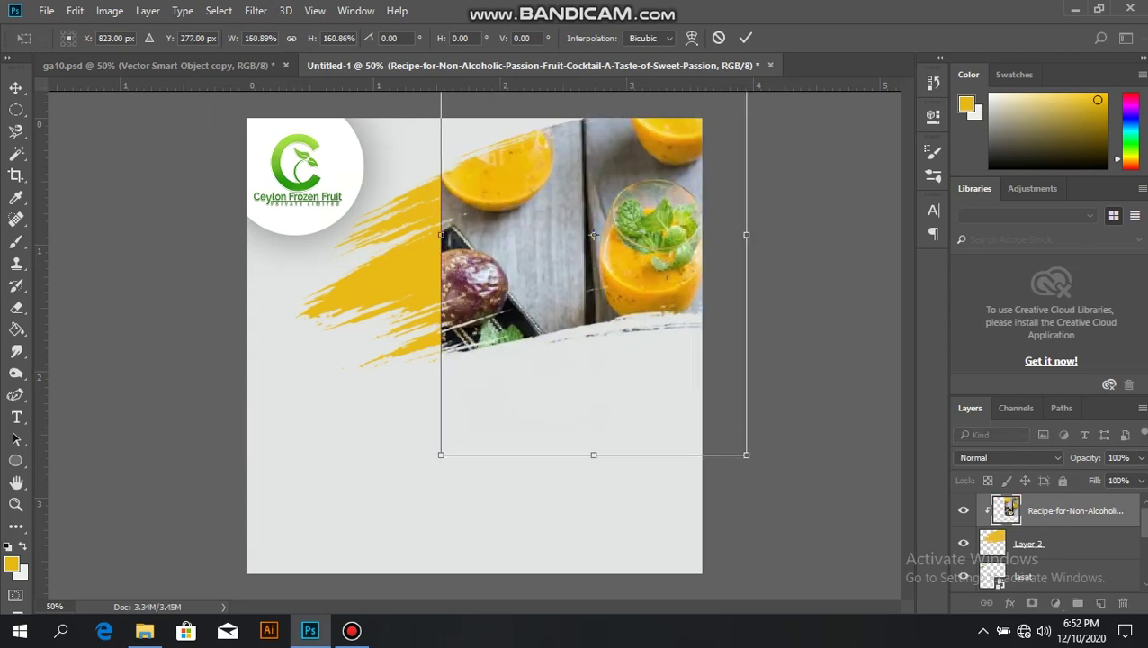
pyautogui.moveTo(592, 235); pyautogui.dragTo(563, 213)
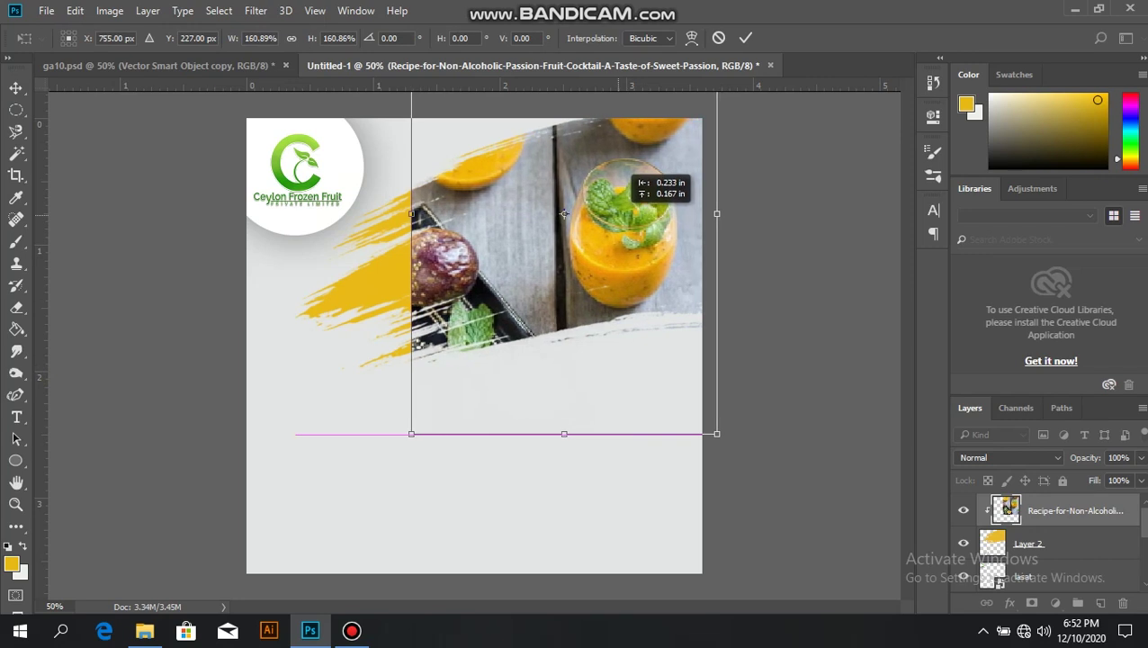
pyautogui.press('Return')
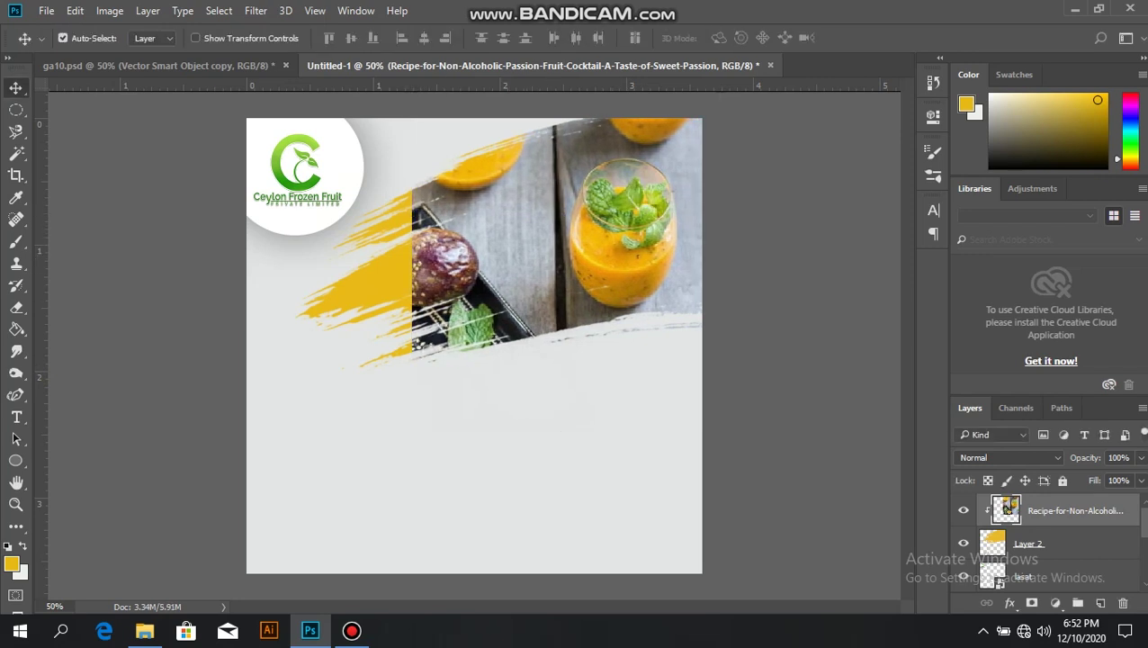
# Step: Softly erase the photo's left and lower-left edges into the yellow stroke at 16% opacity
pyautogui.click(16, 307)
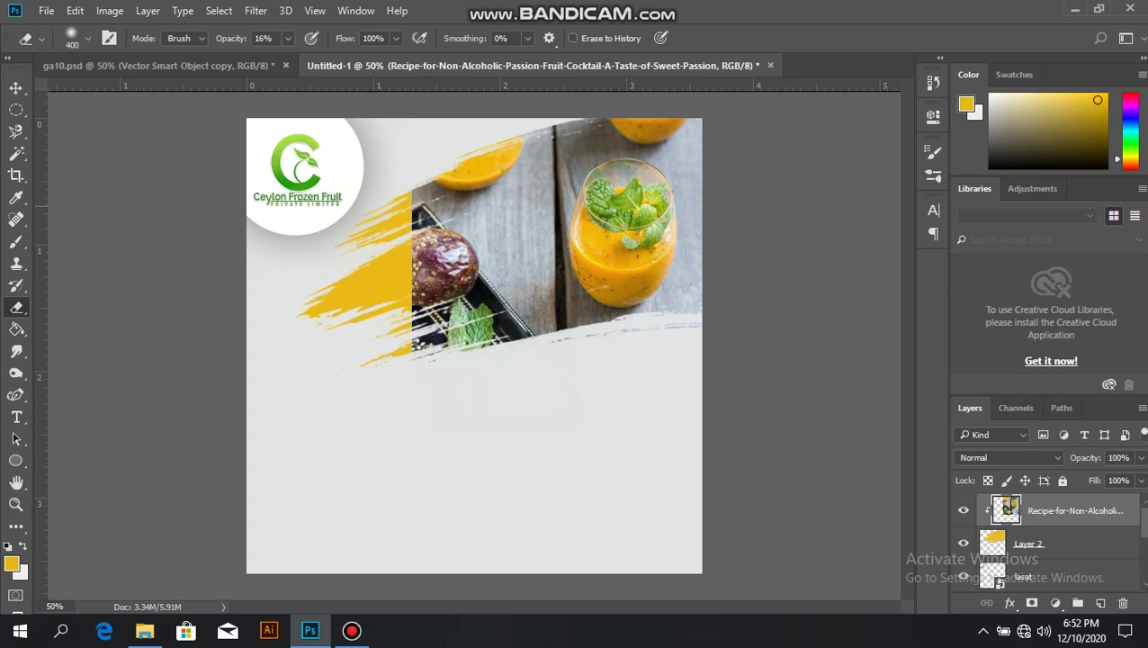
pyautogui.click(408, 202)
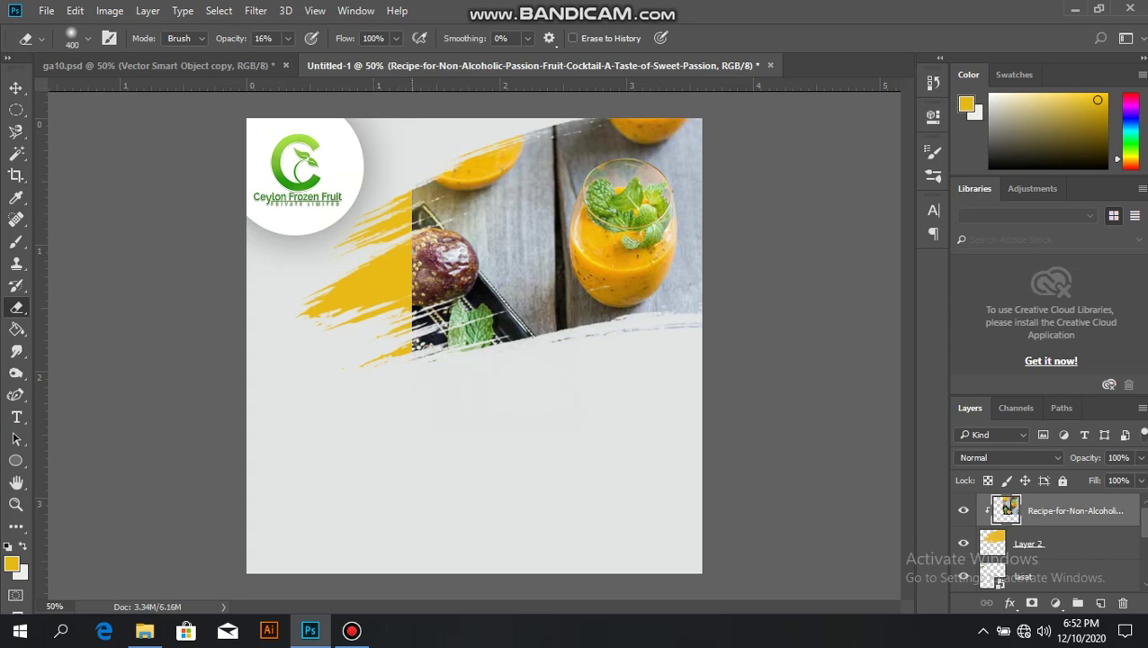
pyautogui.click(400, 201)
pyautogui.click(391, 212)
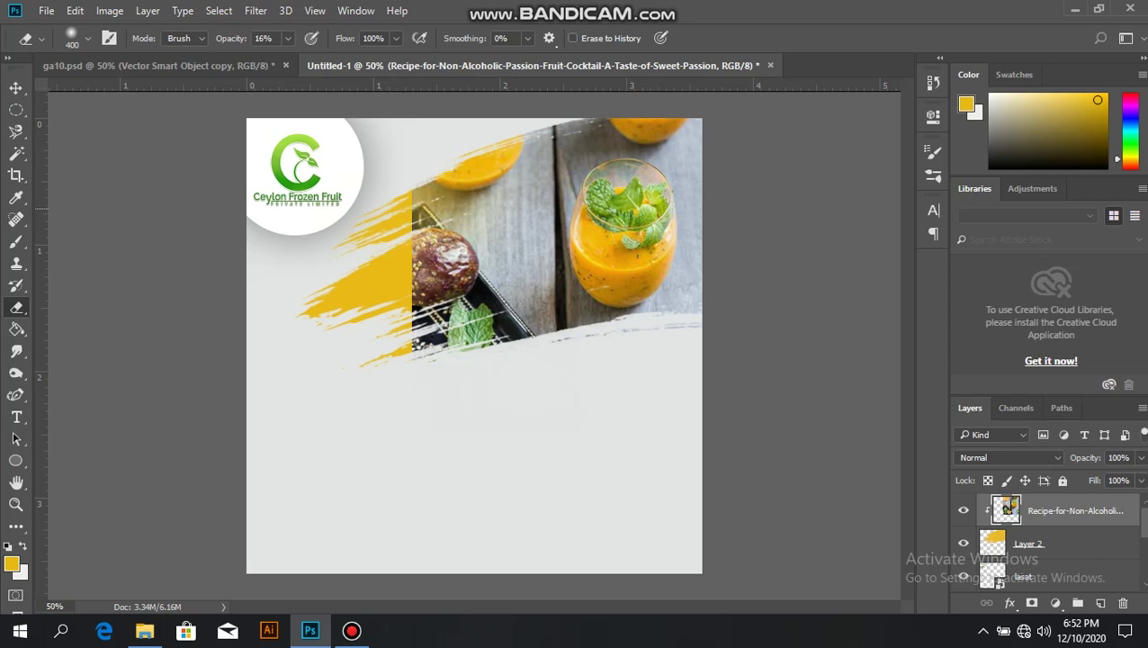
pyautogui.click(431, 297)
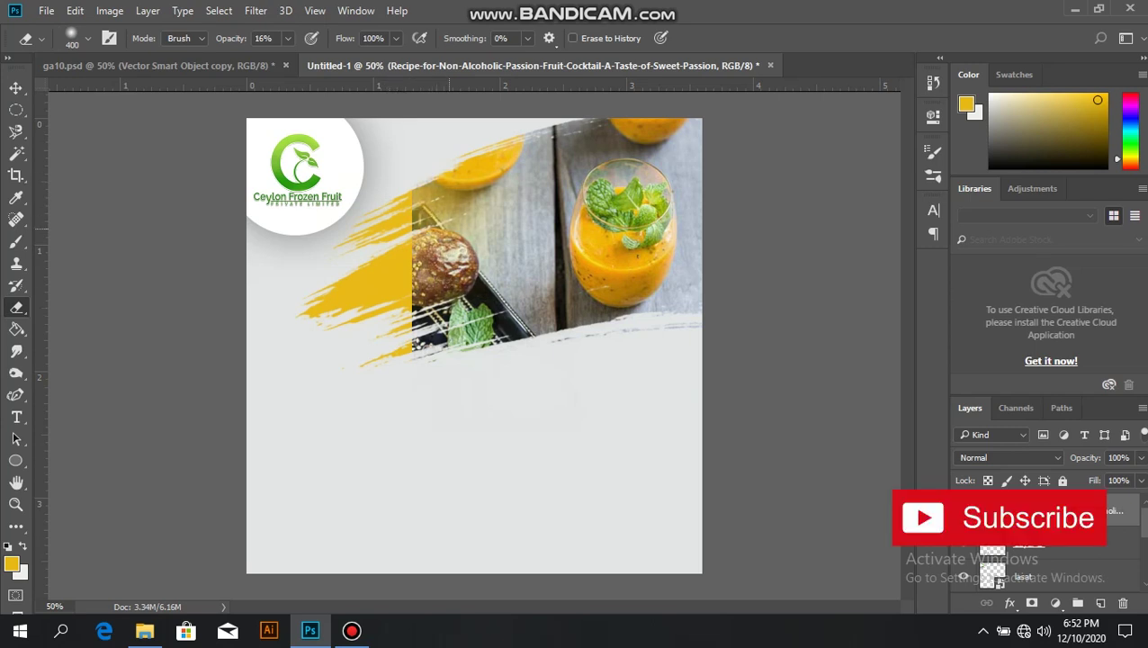
pyautogui.click(430, 298)
pyautogui.click(432, 324)
pyautogui.click(445, 293)
pyautogui.click(412, 286)
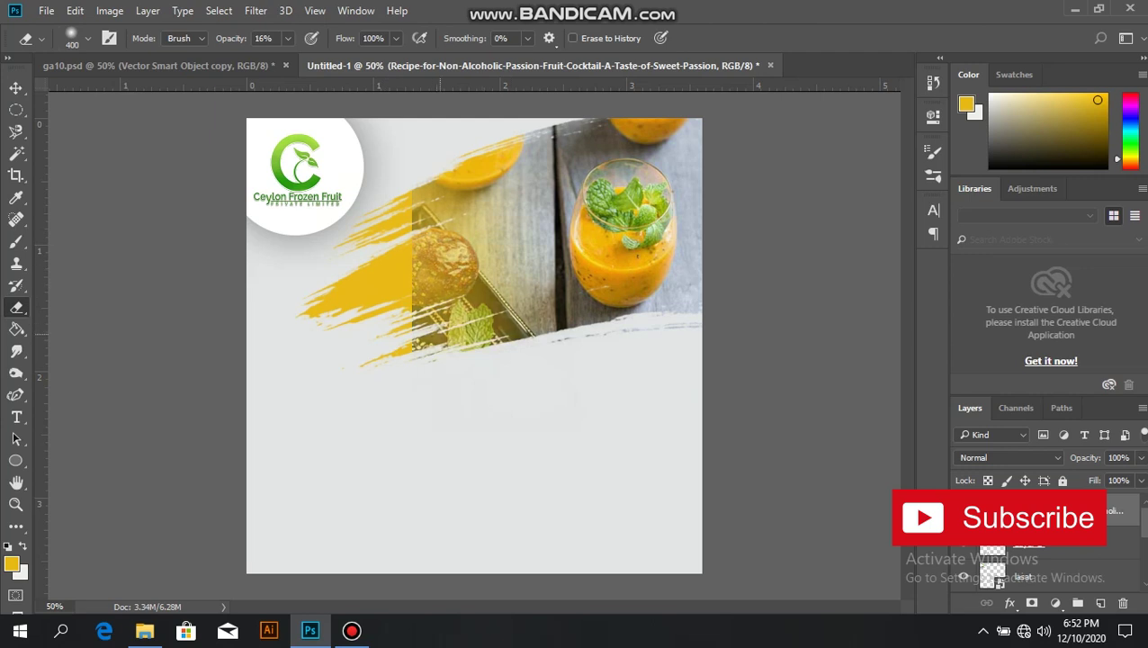
pyautogui.click(431, 306)
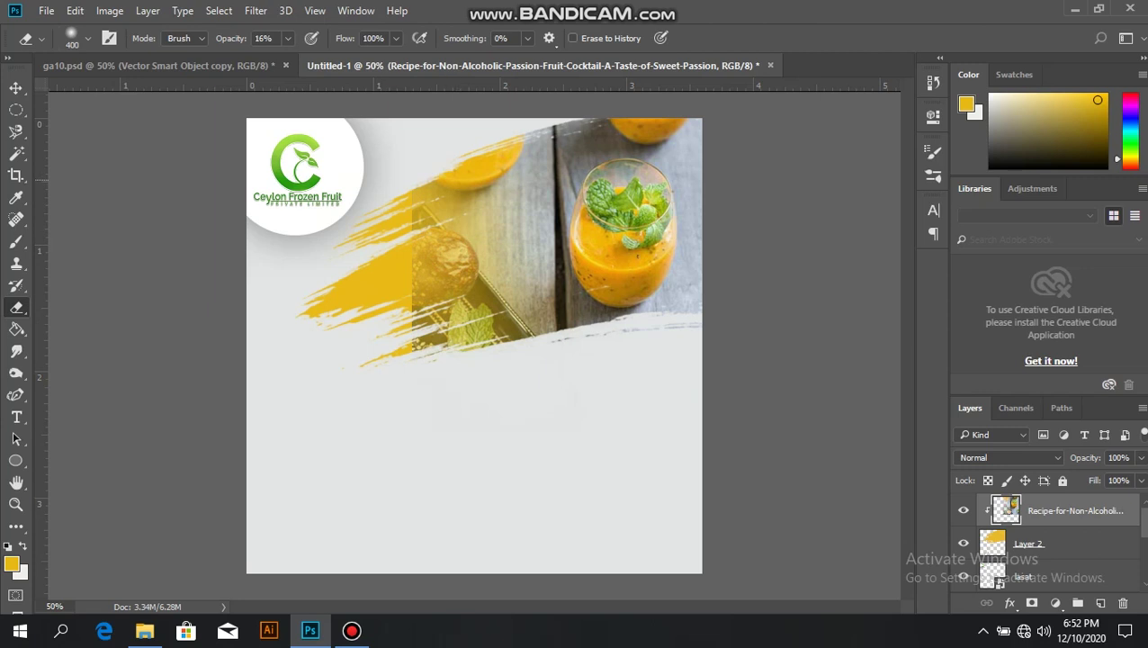
pyautogui.click(493, 311)
pyautogui.click(473, 294)
pyautogui.click(507, 325)
# Step: Faintly erase the dark wood seams and plank patches to lighten them
pyautogui.click(494, 155)
pyautogui.click(540, 296)
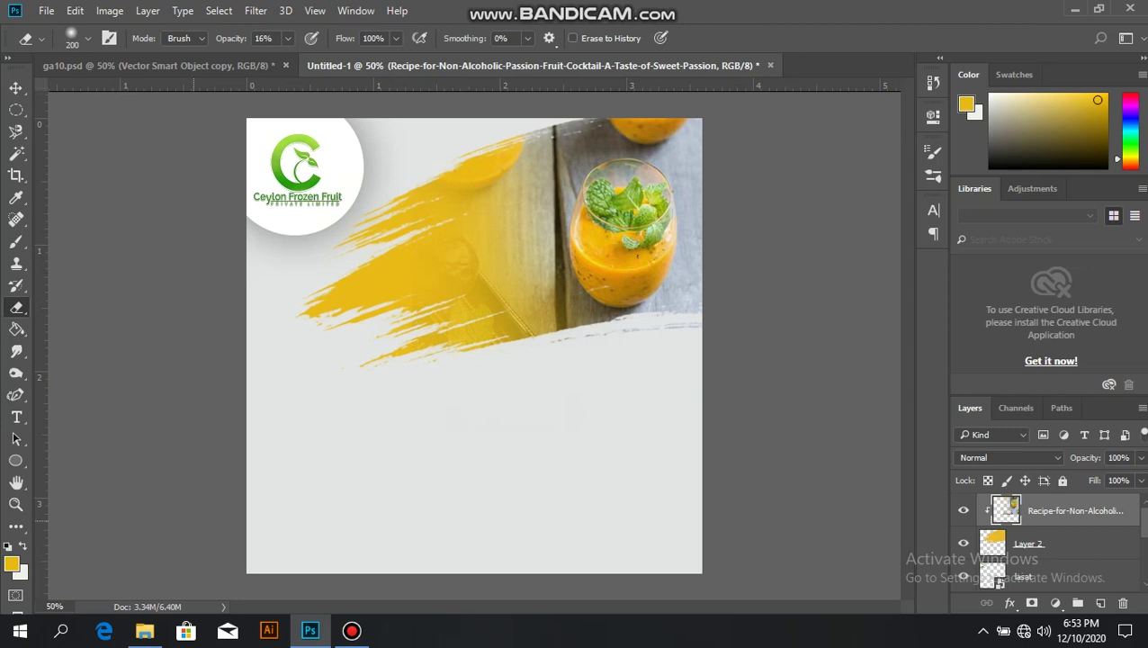
pyautogui.click(551, 144)
pyautogui.click(526, 306)
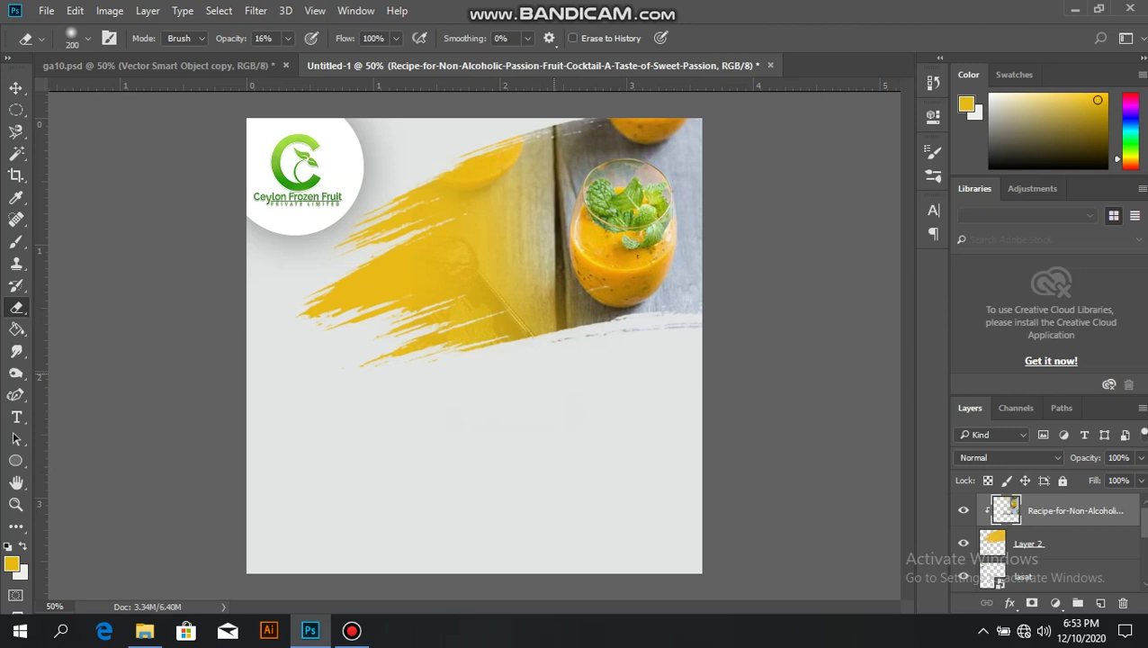
pyautogui.click(16, 373)
pyautogui.rightClick(17, 373)
pyautogui.click(90, 373)
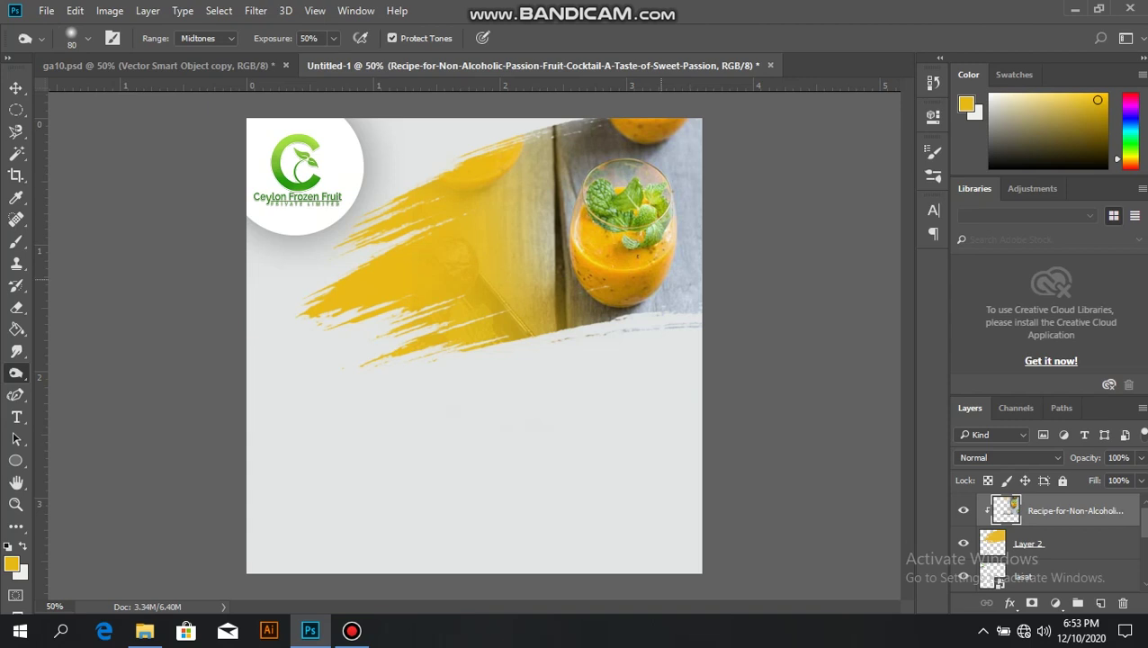
# Step: Burn the wooden board at 50% midtone exposure to darken it
pyautogui.moveTo(683, 274)
pyautogui.mouseDown()
pyautogui.moveTo(639, 318)
pyautogui.moveTo(665, 297)
pyautogui.moveTo(688, 305)
pyautogui.moveTo(581, 310)
pyautogui.moveTo(522, 288)
pyautogui.moveTo(538, 237)
pyautogui.mouseUp()
pyautogui.moveTo(531, 306); pyautogui.dragTo(545, 180)
pyautogui.moveTo(548, 270)
pyautogui.mouseDown()
pyautogui.moveTo(558, 149)
pyautogui.moveTo(538, 166)
pyautogui.moveTo(568, 225)
pyautogui.mouseUp()
pyautogui.moveTo(574, 145); pyautogui.dragTo(580, 180)
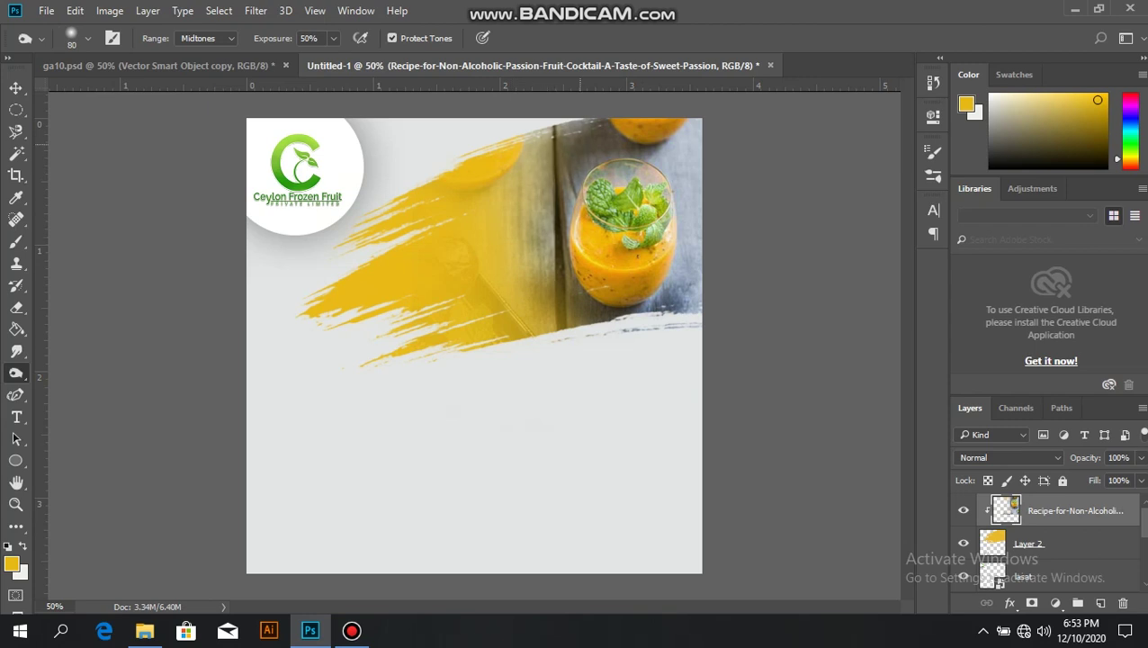
pyautogui.moveTo(568, 225); pyautogui.dragTo(567, 160)
pyautogui.moveTo(535, 261)
pyautogui.mouseDown()
pyautogui.moveTo(530, 144)
pyautogui.moveTo(503, 193)
pyautogui.mouseUp()
pyautogui.moveTo(536, 140)
pyautogui.mouseDown()
pyautogui.moveTo(529, 286)
pyautogui.moveTo(547, 225)
pyautogui.mouseUp()
pyautogui.moveTo(569, 153); pyautogui.dragTo(567, 250)
pyautogui.moveTo(576, 300)
pyautogui.mouseDown()
pyautogui.moveTo(568, 231)
pyautogui.moveTo(583, 193)
pyautogui.mouseUp()
# Step: Darken the glass, the board around it and the photo's right edge
pyautogui.moveTo(661, 248)
pyautogui.mouseDown()
pyautogui.moveTo(616, 216)
pyautogui.moveTo(661, 203)
pyautogui.moveTo(688, 241)
pyautogui.mouseUp()
pyautogui.moveTo(630, 290)
pyautogui.mouseDown()
pyautogui.moveTo(670, 274)
pyautogui.moveTo(612, 190)
pyautogui.moveTo(684, 224)
pyautogui.moveTo(584, 162)
pyautogui.moveTo(661, 139)
pyautogui.moveTo(633, 151)
pyautogui.moveTo(576, 211)
pyautogui.moveTo(647, 189)
pyautogui.mouseUp()
pyautogui.moveTo(679, 126)
pyautogui.mouseDown()
pyautogui.moveTo(688, 202)
pyautogui.moveTo(679, 277)
pyautogui.mouseUp()
pyautogui.moveTo(688, 216)
pyautogui.mouseDown()
pyautogui.moveTo(693, 311)
pyautogui.moveTo(617, 306)
pyautogui.moveTo(670, 311)
pyautogui.mouseUp()
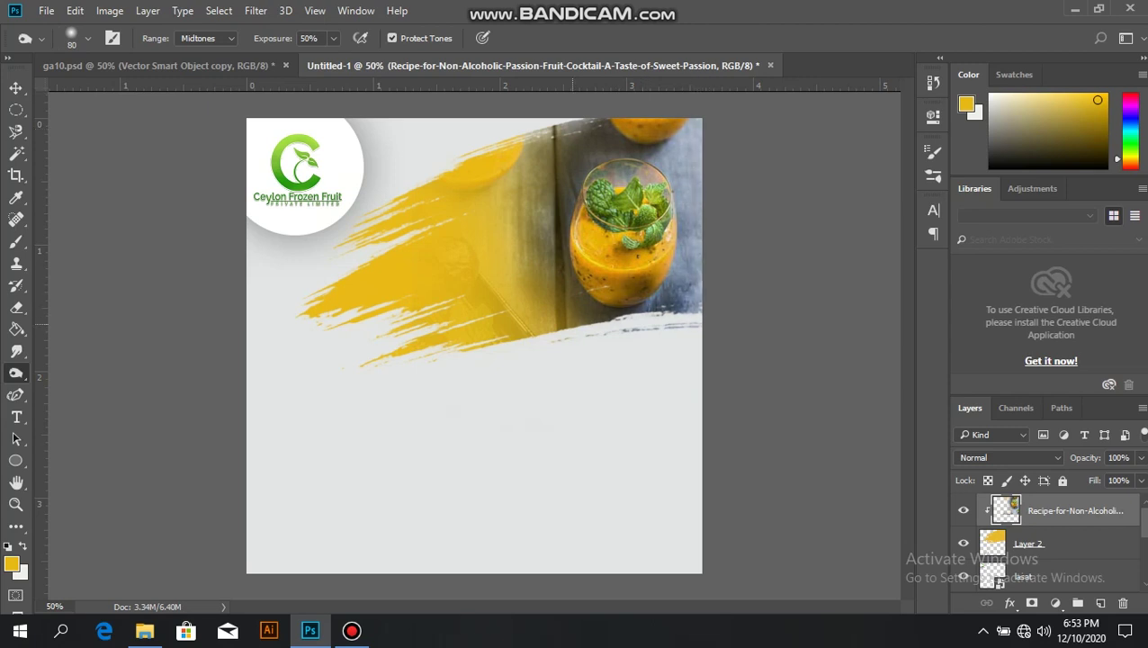
pyautogui.moveTo(580, 281)
pyautogui.mouseDown()
pyautogui.moveTo(647, 268)
pyautogui.moveTo(620, 236)
pyautogui.mouseUp()
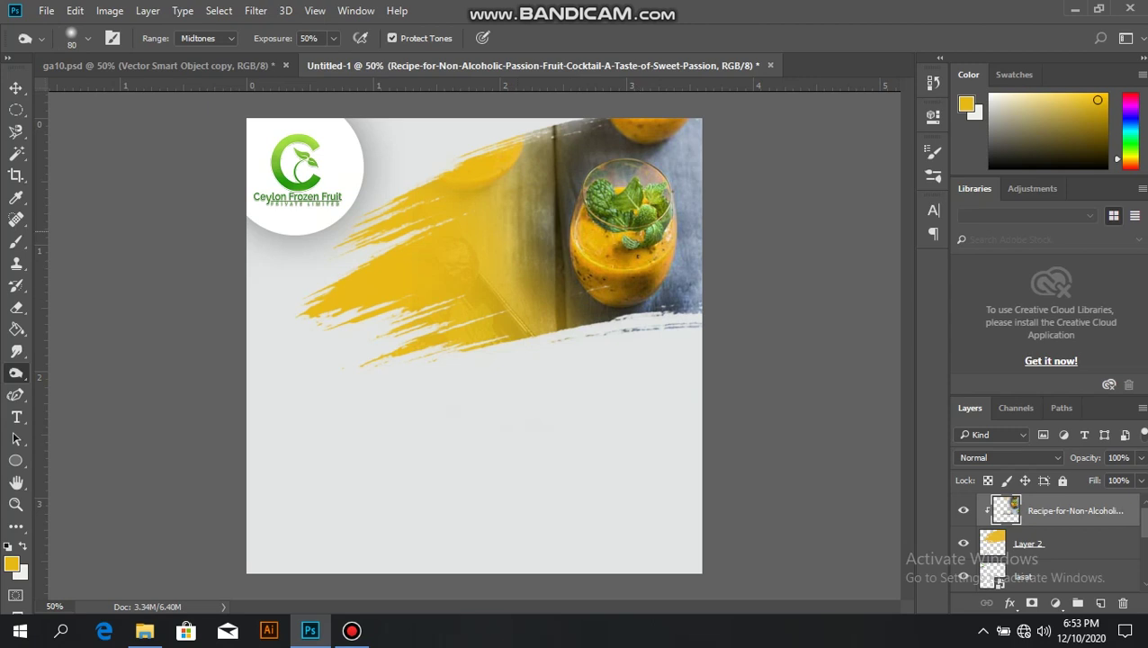
pyautogui.moveTo(599, 189)
pyautogui.mouseDown()
pyautogui.moveTo(661, 221)
pyautogui.moveTo(661, 238)
pyautogui.mouseUp()
pyautogui.moveTo(549, 193); pyautogui.dragTo(545, 242)
pyautogui.moveTo(535, 140)
pyautogui.mouseDown()
pyautogui.moveTo(511, 193)
pyautogui.moveTo(518, 252)
pyautogui.mouseUp()
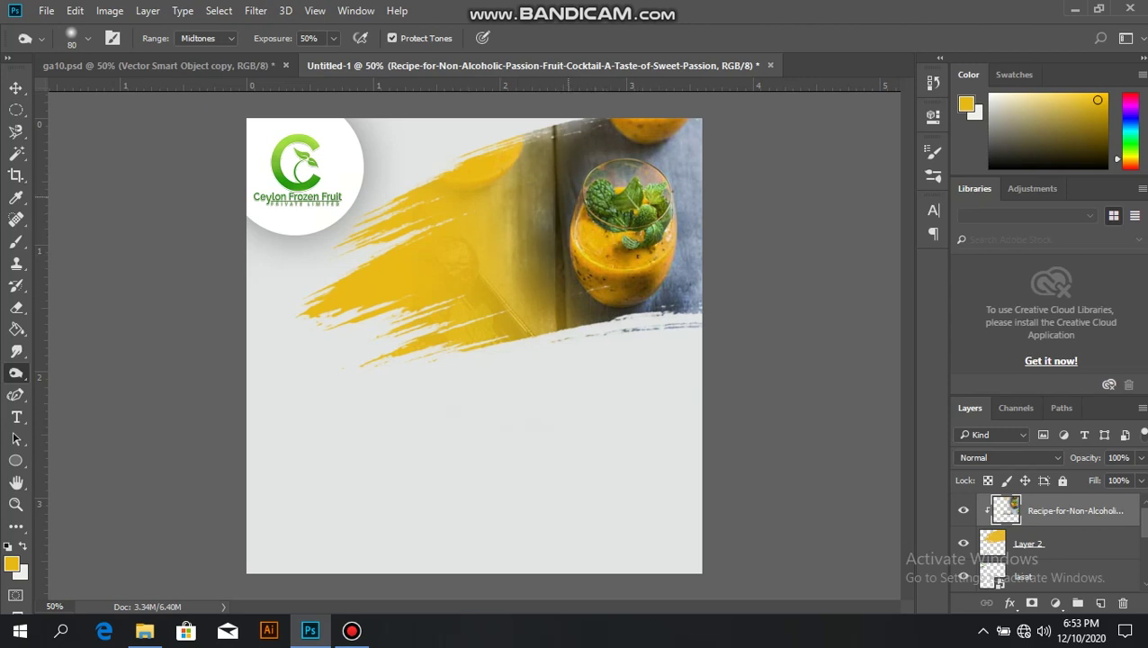
# Step: Deepen shading on the top plank, the upper right edge and across the glass
pyautogui.click(504, 179)
pyautogui.moveTo(539, 133)
pyautogui.mouseDown()
pyautogui.moveTo(518, 162)
pyautogui.moveTo(590, 121)
pyautogui.moveTo(691, 148)
pyautogui.moveTo(689, 189)
pyautogui.mouseUp()
pyautogui.moveTo(698, 124)
pyautogui.mouseDown()
pyautogui.moveTo(651, 144)
pyautogui.moveTo(639, 134)
pyautogui.mouseUp()
pyautogui.moveTo(689, 293)
pyautogui.mouseDown()
pyautogui.moveTo(689, 222)
pyautogui.moveTo(676, 293)
pyautogui.mouseUp()
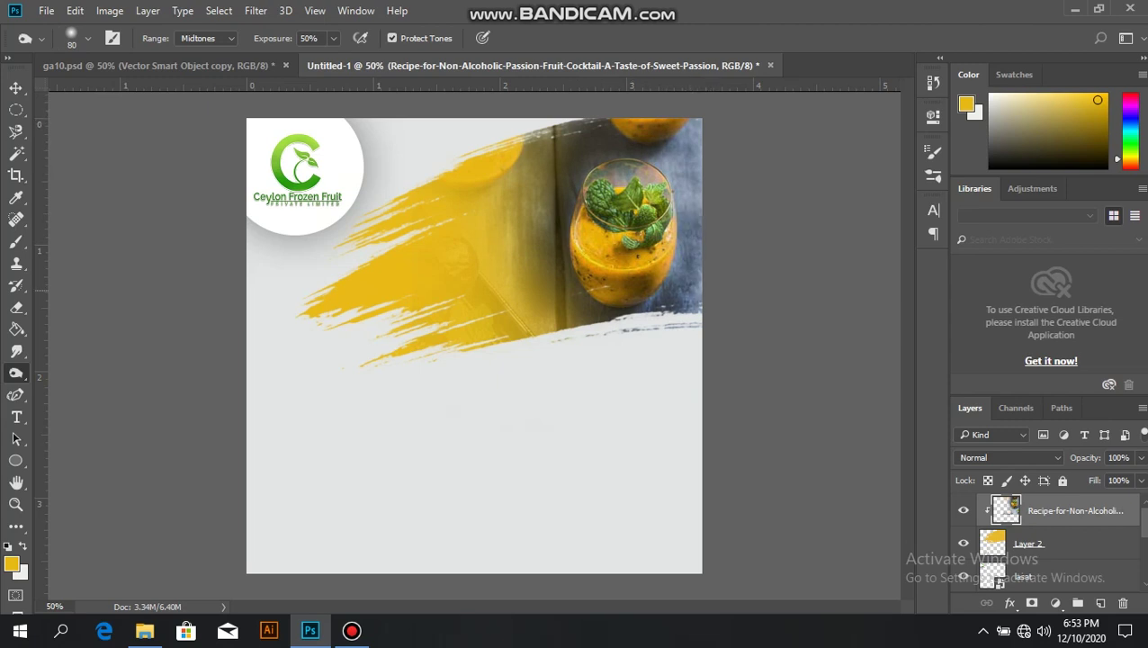
pyautogui.moveTo(648, 248)
pyautogui.mouseDown()
pyautogui.moveTo(583, 281)
pyautogui.moveTo(629, 288)
pyautogui.mouseUp()
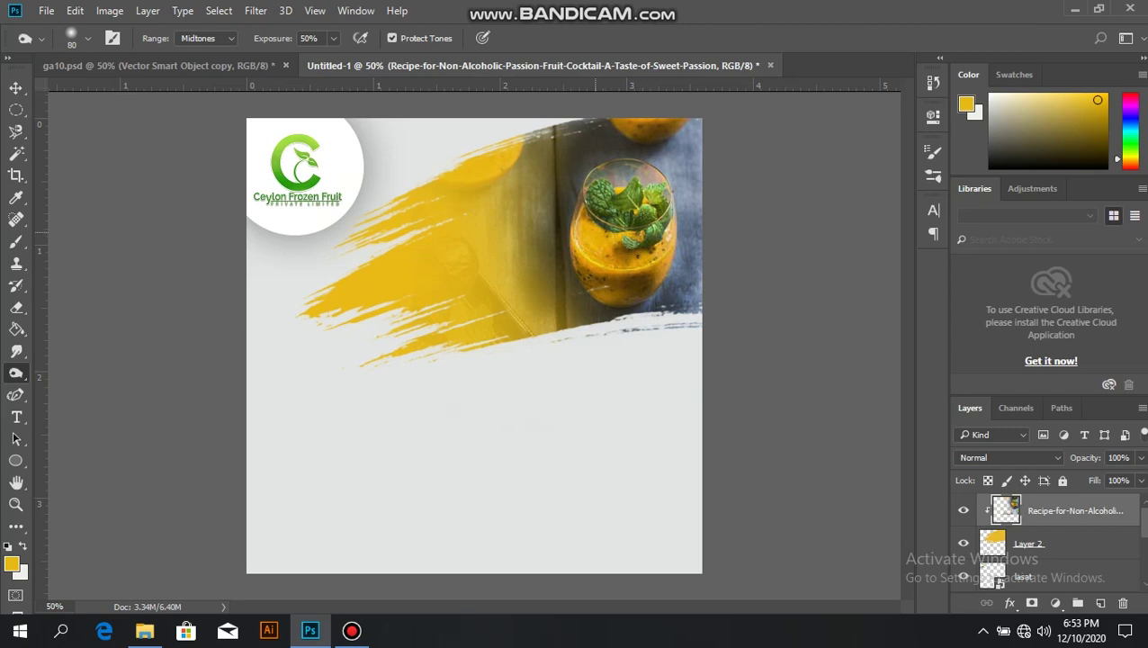
pyautogui.moveTo(666, 225); pyautogui.dragTo(593, 250)
pyautogui.moveTo(630, 213)
pyautogui.mouseDown()
pyautogui.moveTo(585, 225)
pyautogui.moveTo(655, 176)
pyautogui.moveTo(624, 302)
pyautogui.moveTo(689, 259)
pyautogui.mouseUp()
pyautogui.moveTo(681, 299); pyautogui.dragTo(685, 218)
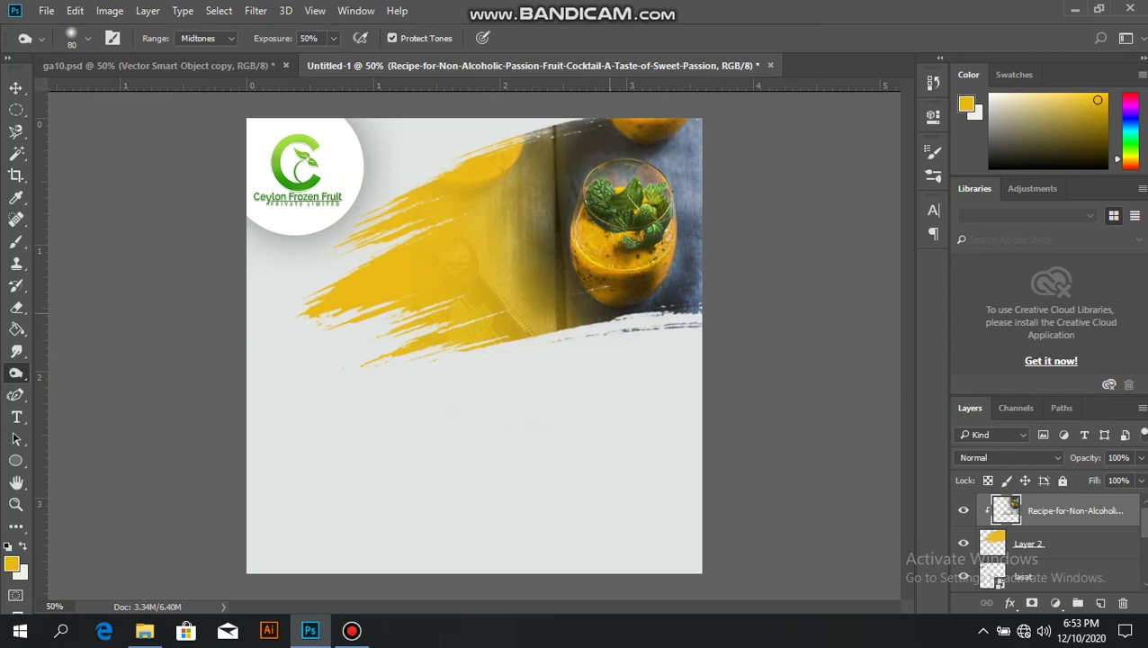
pyautogui.moveTo(688, 198)
pyautogui.mouseDown()
pyautogui.moveTo(691, 143)
pyautogui.moveTo(687, 254)
pyautogui.moveTo(682, 144)
pyautogui.mouseUp()
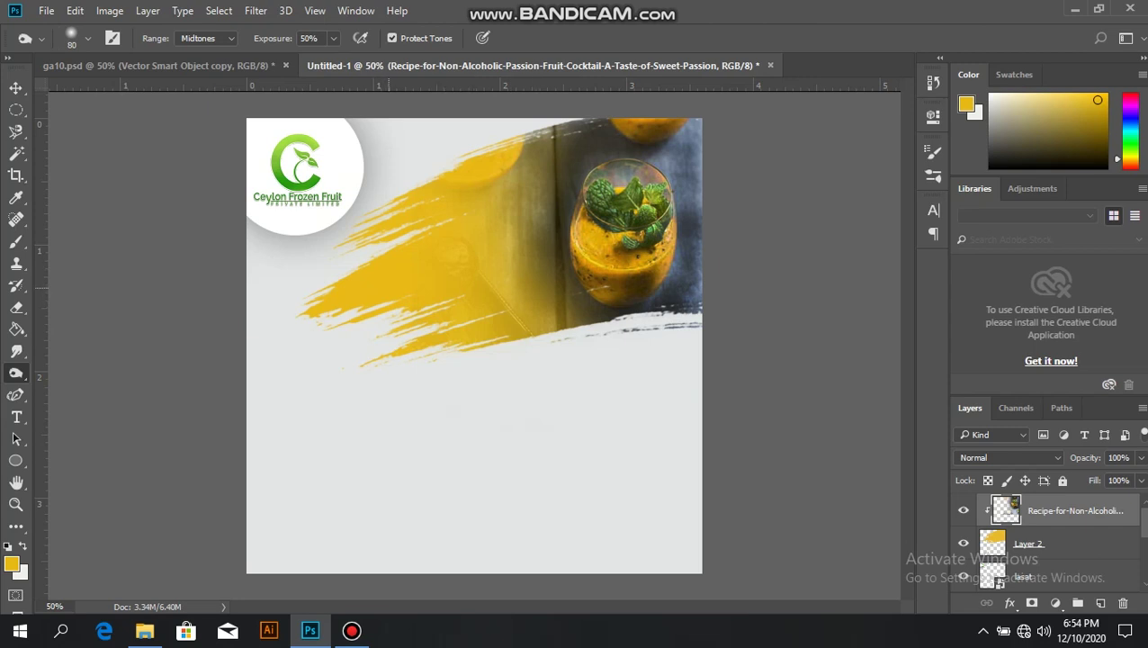
# Step: Nudge the yellow brush stroke layer one step right and two steps up
pyautogui.press('v')
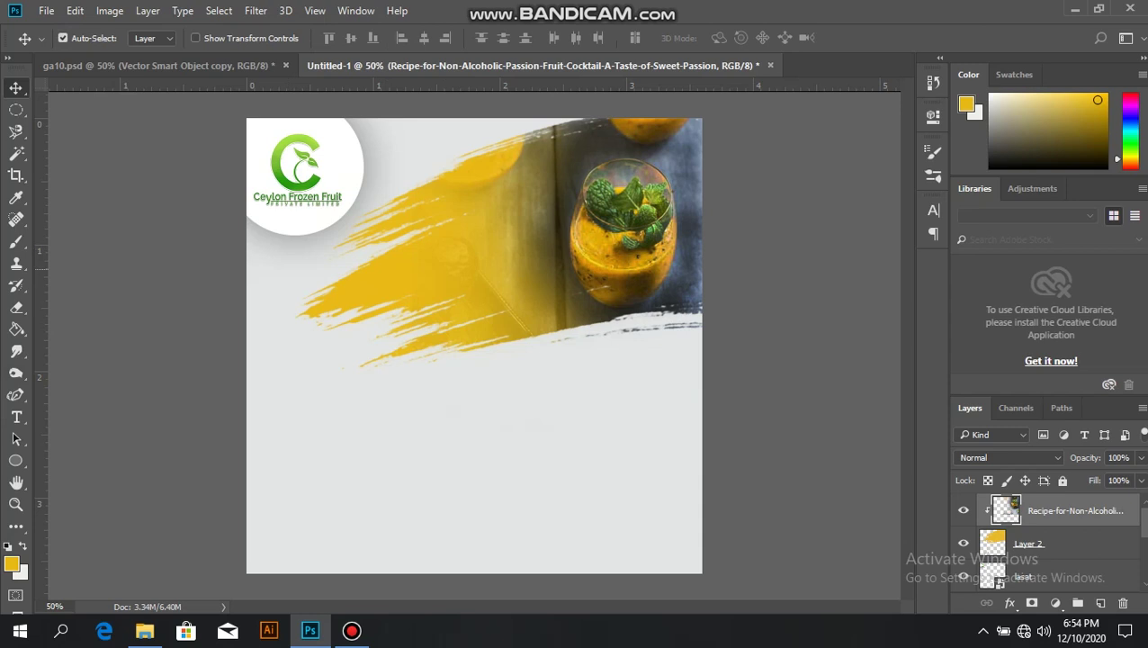
pyautogui.moveTo(374, 270); pyautogui.dragTo(376, 281)
pyautogui.press('Right')
pyautogui.press('Right')
pyautogui.press('Right')
pyautogui.press('Right')
pyautogui.press('Right')
pyautogui.press('Right')
pyautogui.press('Right')
pyautogui.press('Right')
pyautogui.press('Right')
pyautogui.press('Right')
pyautogui.press('Right')
pyautogui.press('Right')
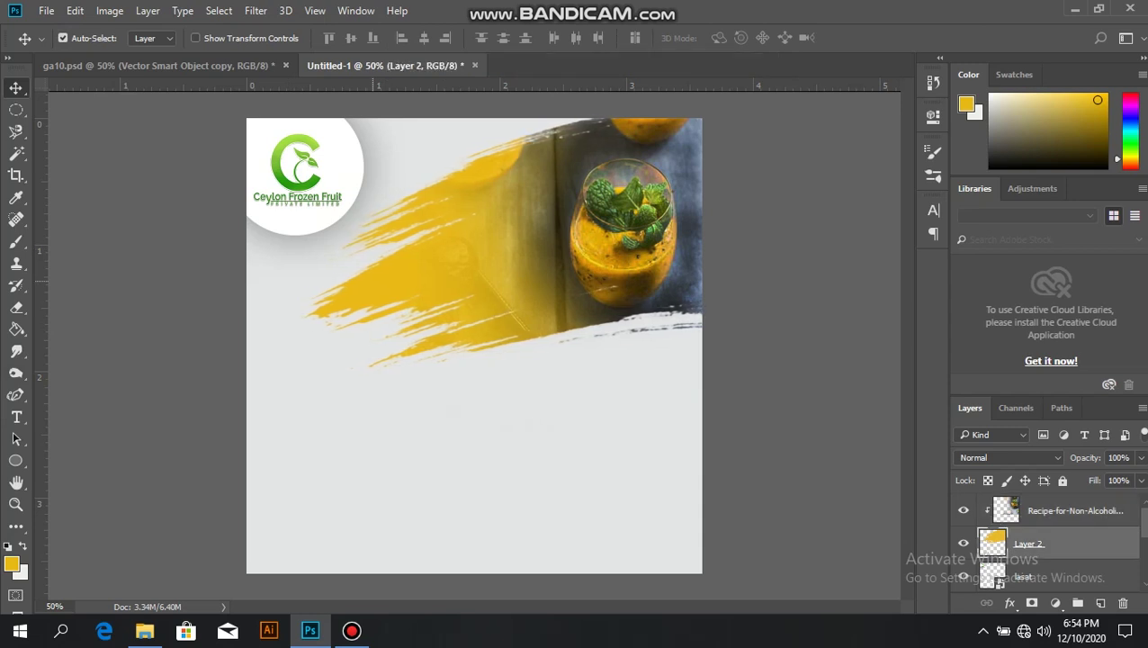
pyautogui.press('Up')
pyautogui.press('Up')
pyautogui.press('Up')
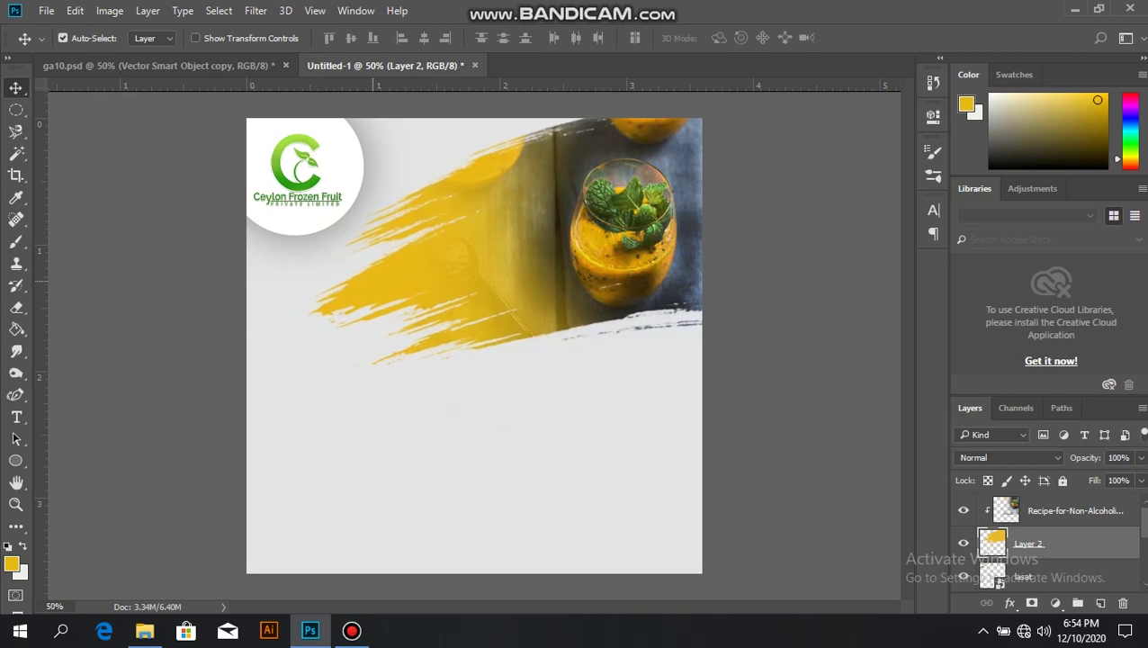
pyautogui.press('Up')
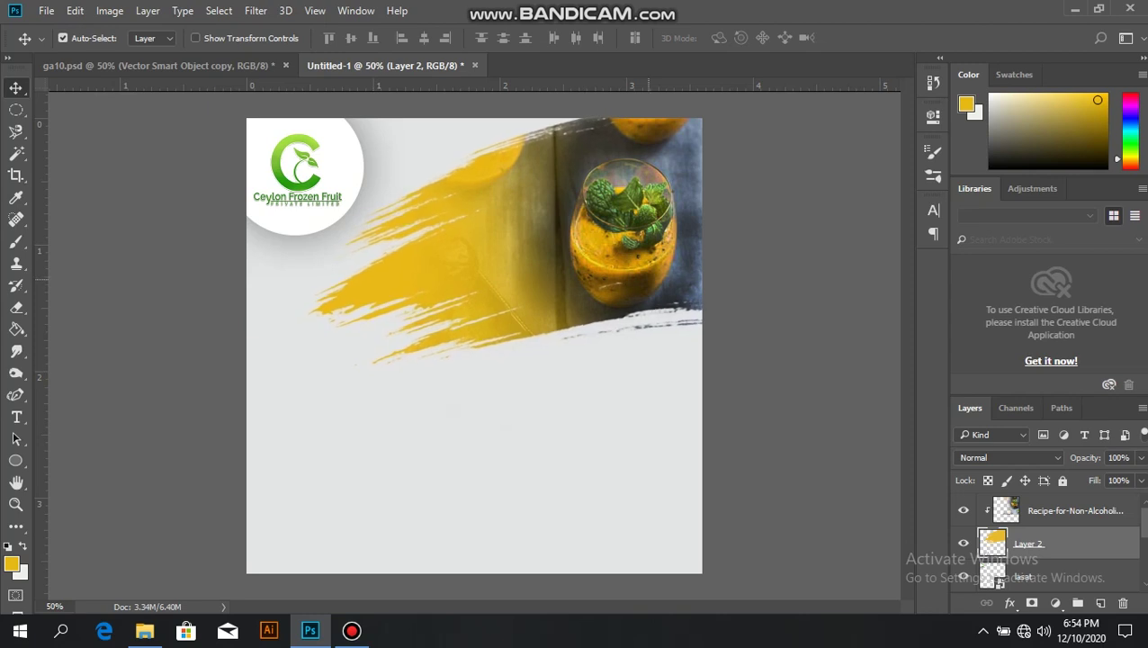
# Step: Set up the Sponge tool to desaturate at 50% flow and reselect the juice photo layer
pyautogui.click(17, 374)
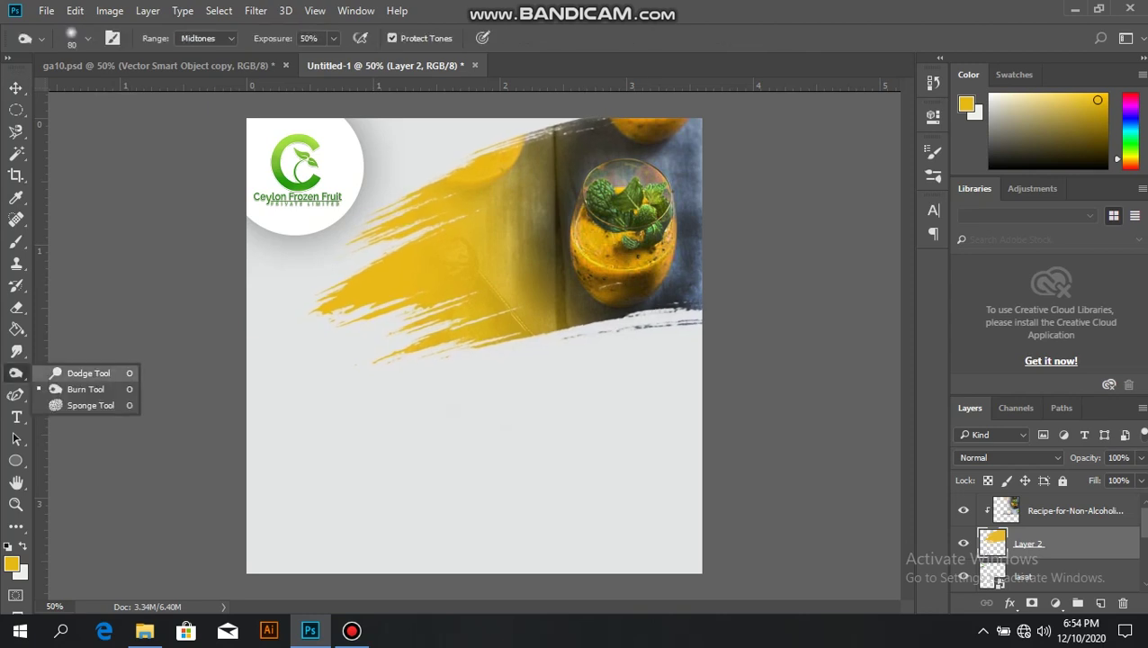
pyautogui.click(63, 373)
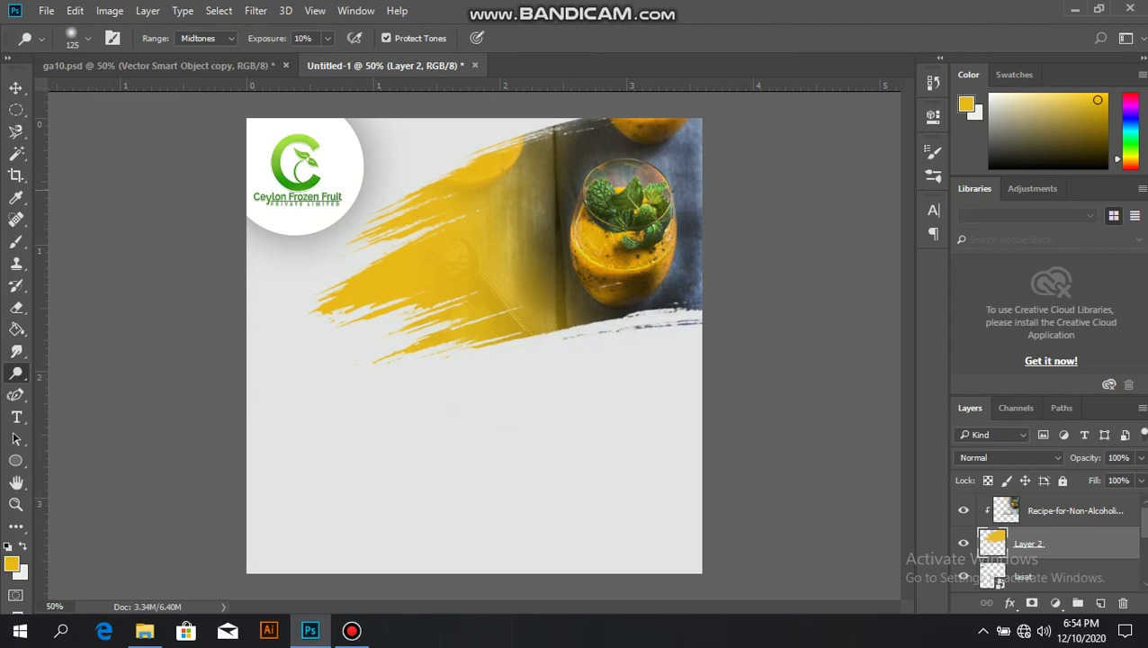
pyautogui.press('[')
pyautogui.press('[')
pyautogui.press('[')
pyautogui.press('[')
pyautogui.press('[')
pyautogui.press('[')
pyautogui.rightClick(16, 372)
pyautogui.click(72, 406)
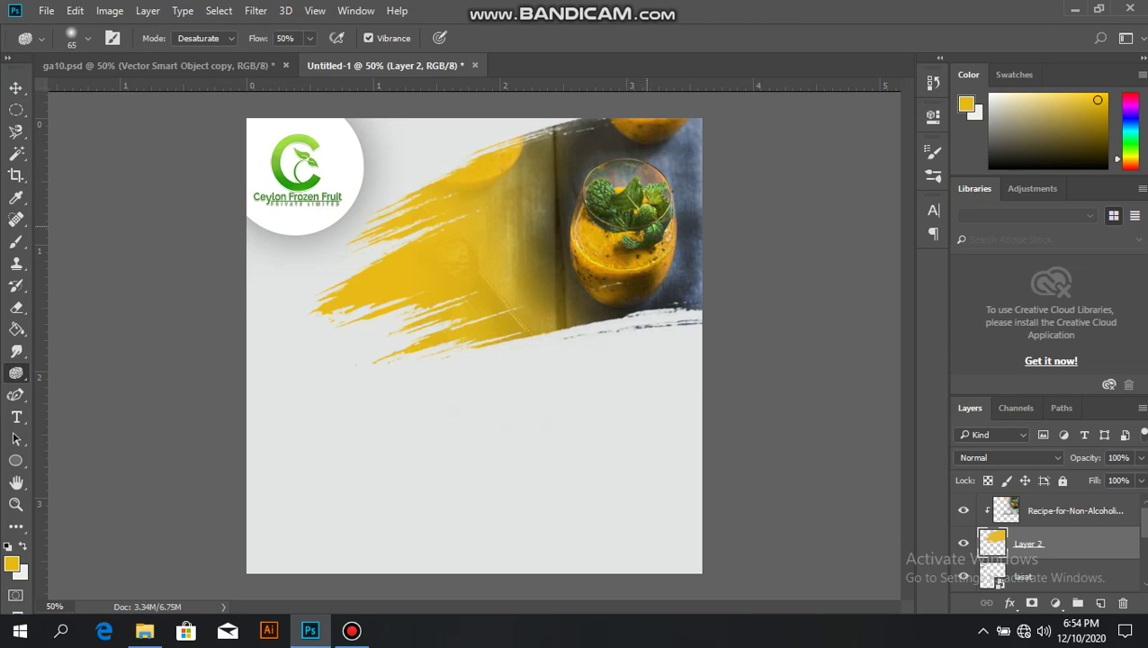
pyautogui.hotkey('alt', ']')
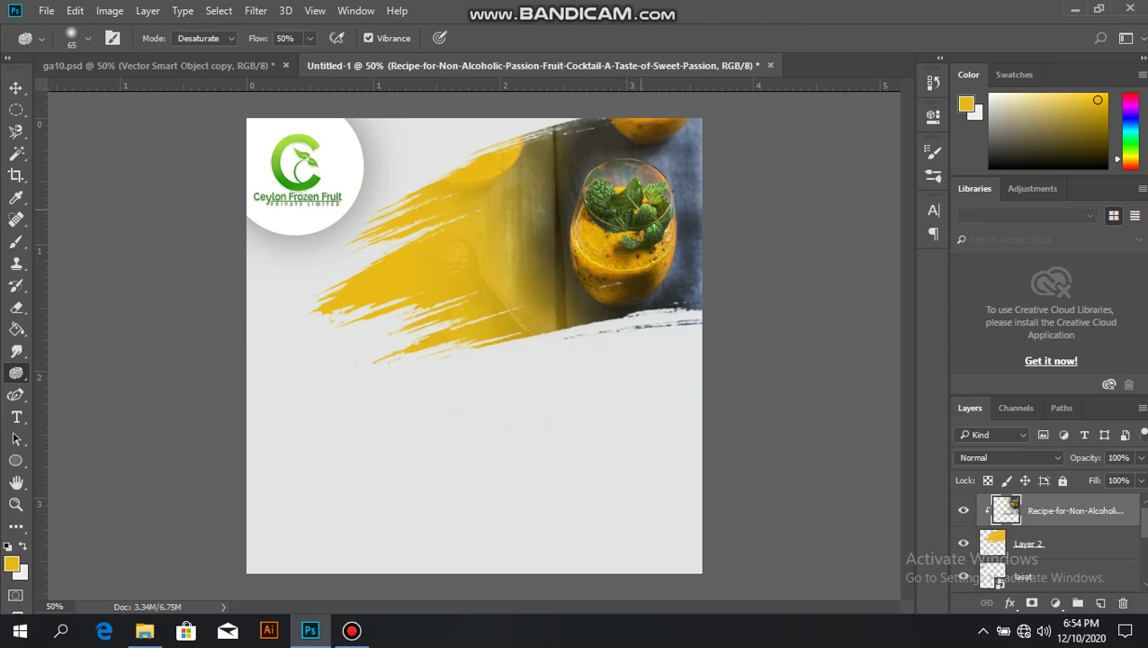
# Step: Dodge a thin strip on the photo's left side at 50% exposure with a size-90 brush
pyautogui.rightClick(16, 372)
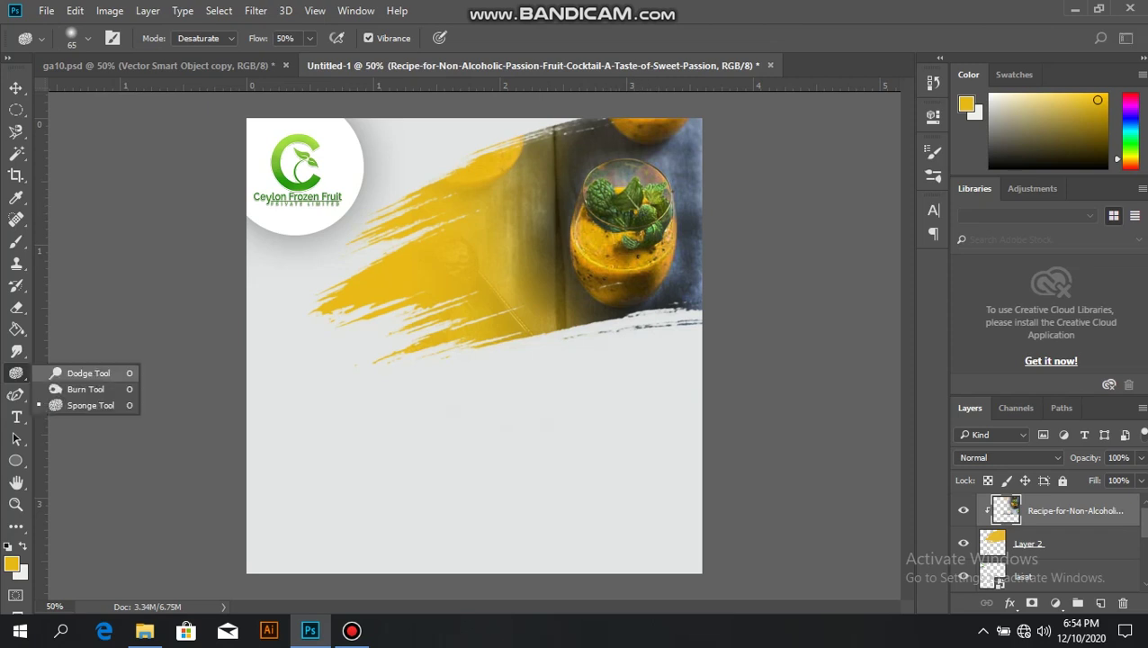
pyautogui.click(77, 371)
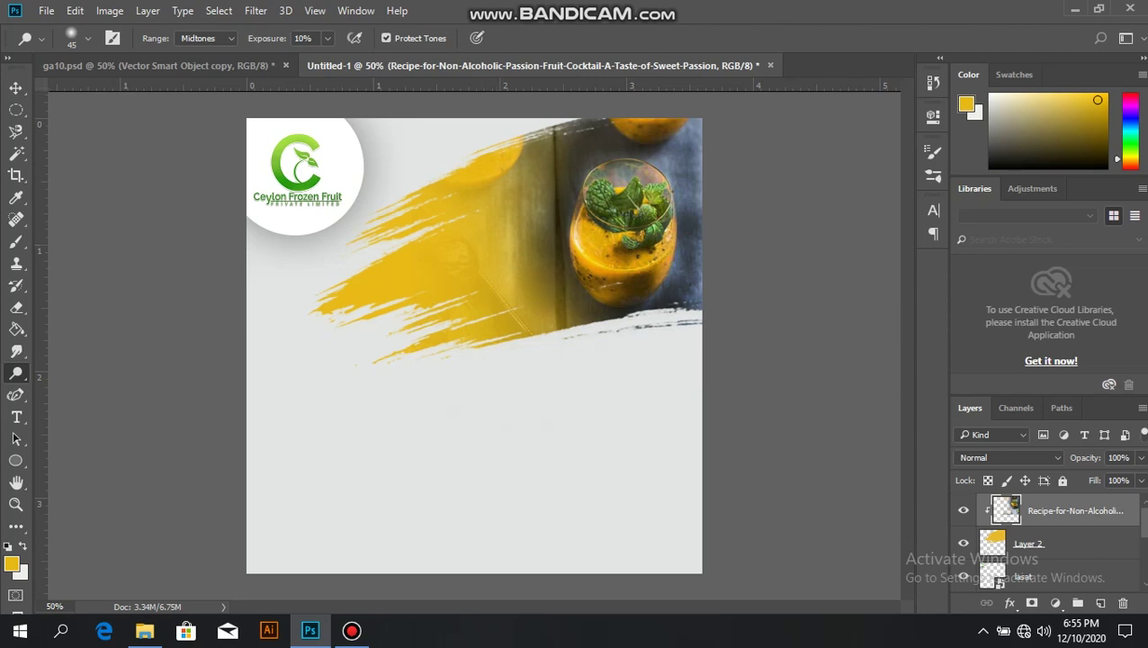
pyautogui.click(327, 38)
pyautogui.moveTo(326, 59); pyautogui.dragTo(358, 59)
pyautogui.press(']')
pyautogui.press(']')
pyautogui.press(']')
pyautogui.moveTo(515, 216); pyautogui.dragTo(521, 281)
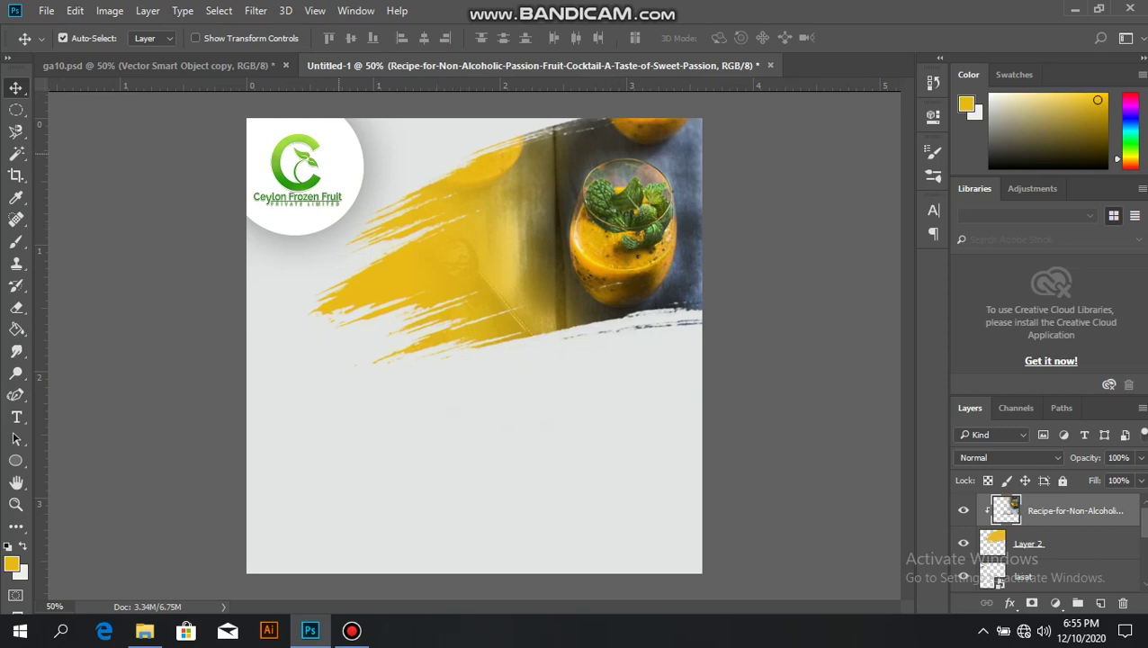
# Step: Switch to the ga10.psd reference poster with its 500g, 1kg and 5kg price list
pyautogui.click(242, 66)
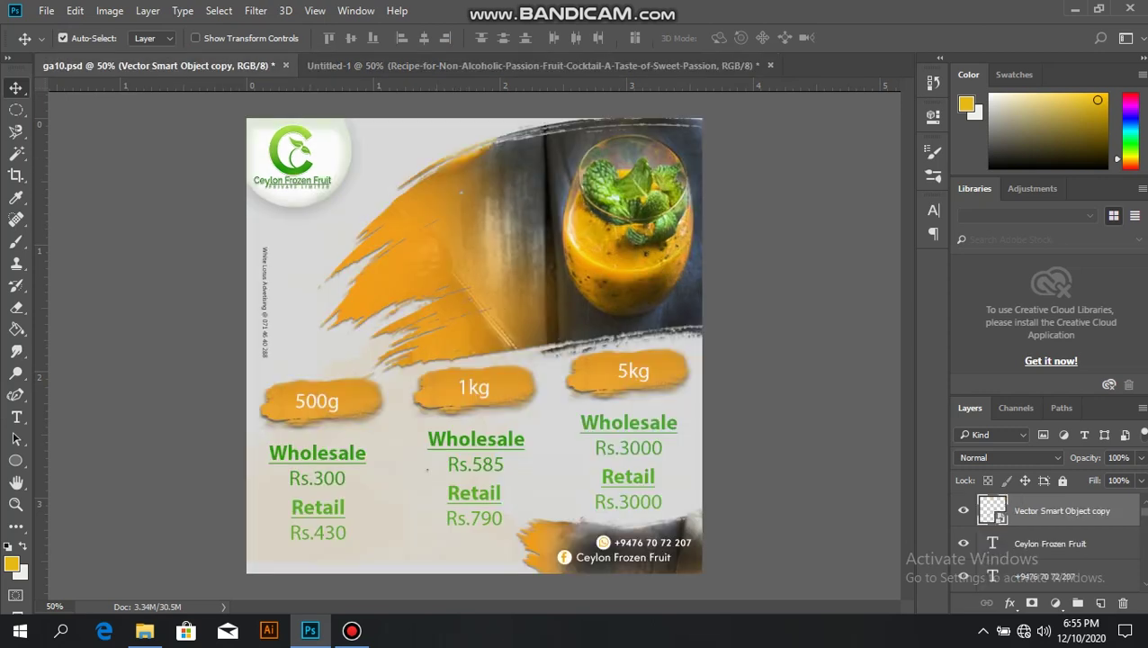